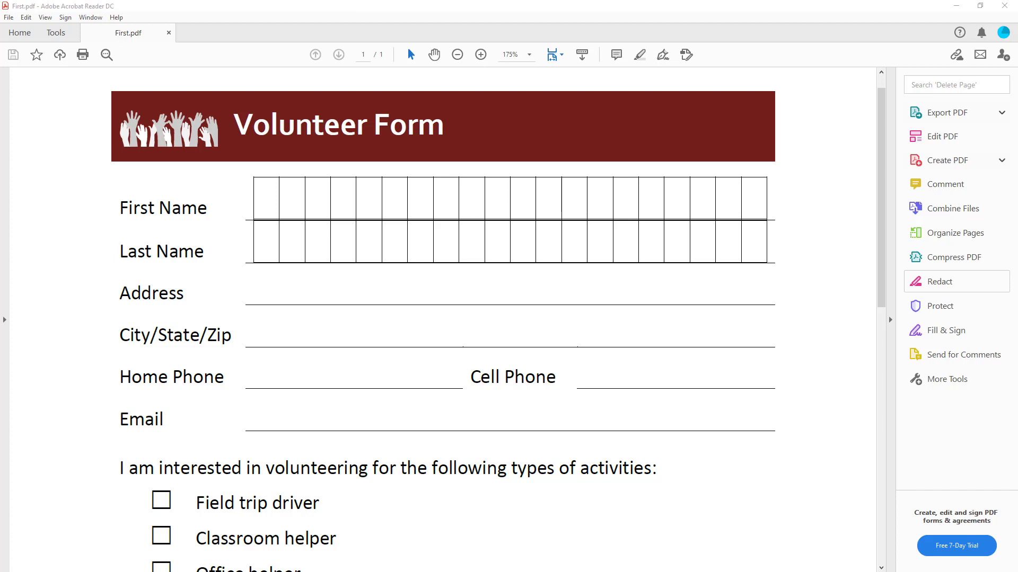
Open the Print dialog for the Volunteer Form from Acrobat's File menu
{"action": "left_click", "coordinate": [378, 120]}
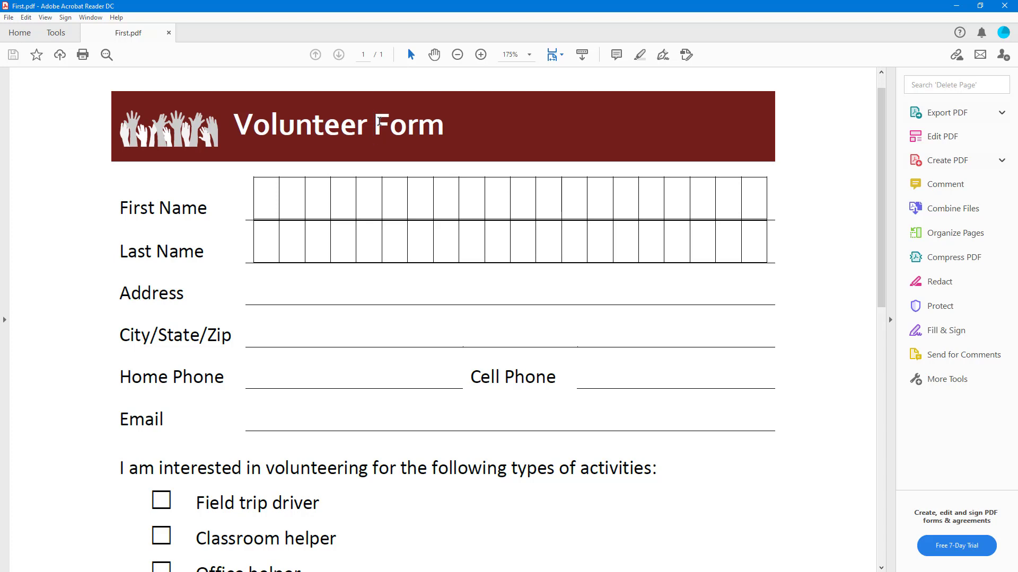
{"action": "left_click", "coordinate": [14, 17]}
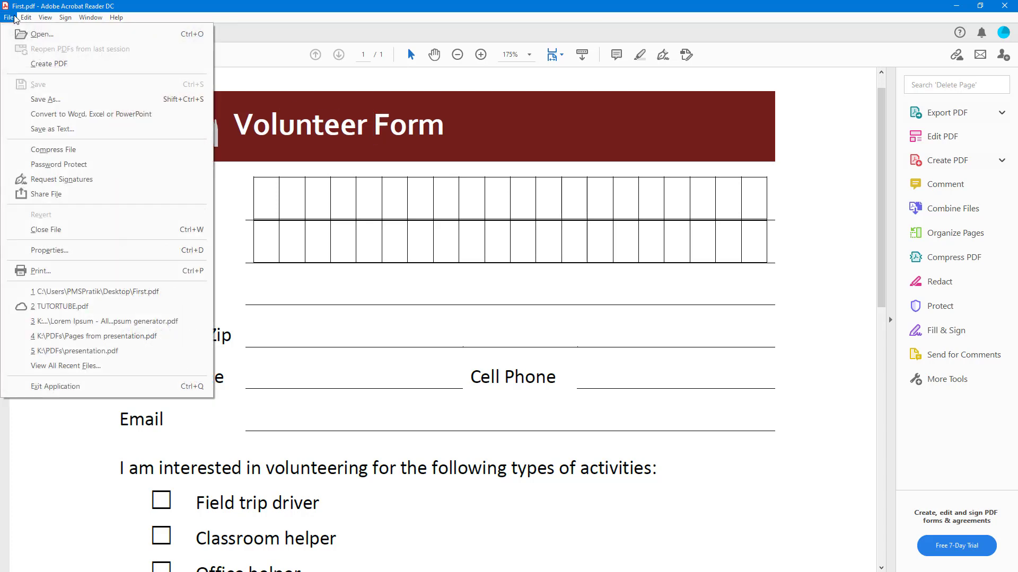
{"action": "left_click", "coordinate": [48, 271]}
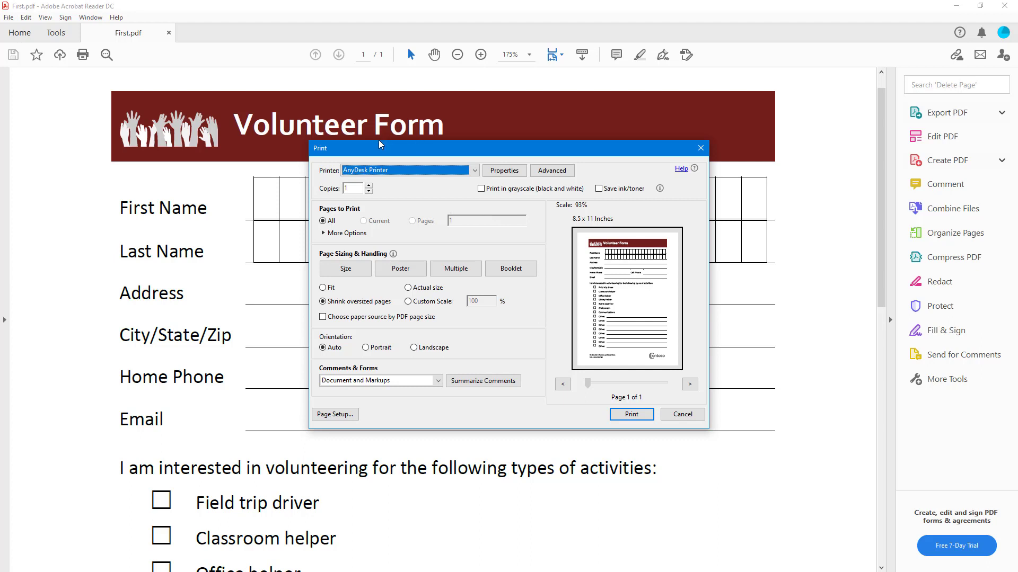
Print to Microsoft Print to PDF with 3 copies, grayscale, and Save ink/toner turned off
{"action": "left_click", "coordinate": [373, 172]}
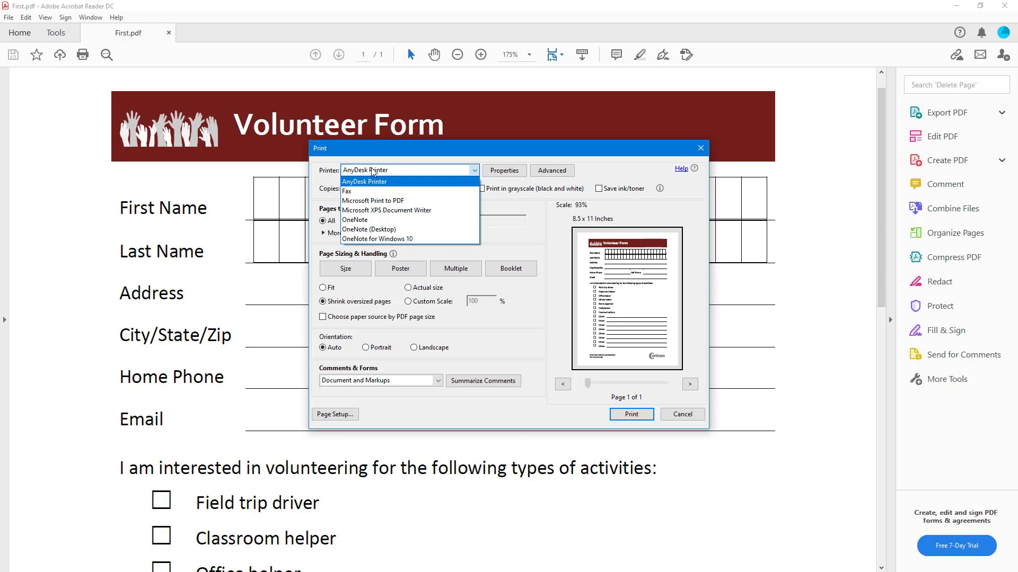
{"action": "left_click", "coordinate": [401, 202]}
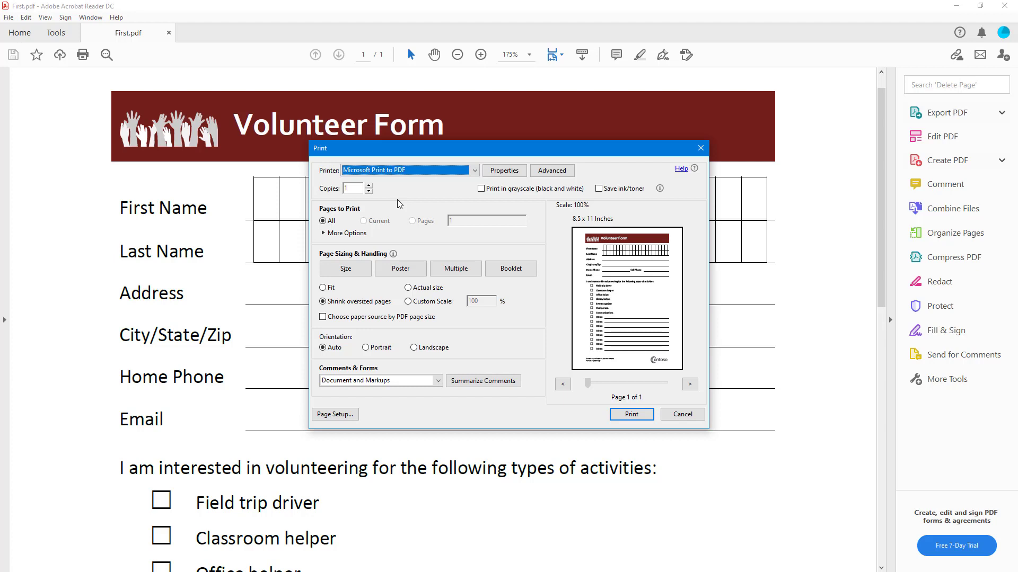
{"action": "left_click", "coordinate": [369, 186]}
{"action": "left_click", "coordinate": [368, 192]}
{"action": "left_click", "coordinate": [492, 193]}
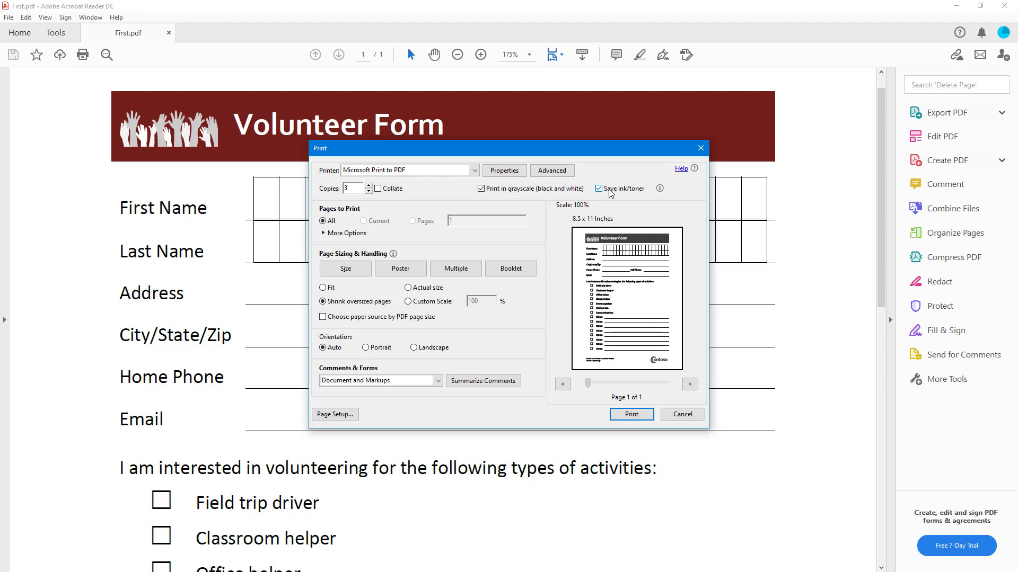
{"action": "left_click", "coordinate": [610, 190]}
{"action": "left_click", "coordinate": [324, 233]}
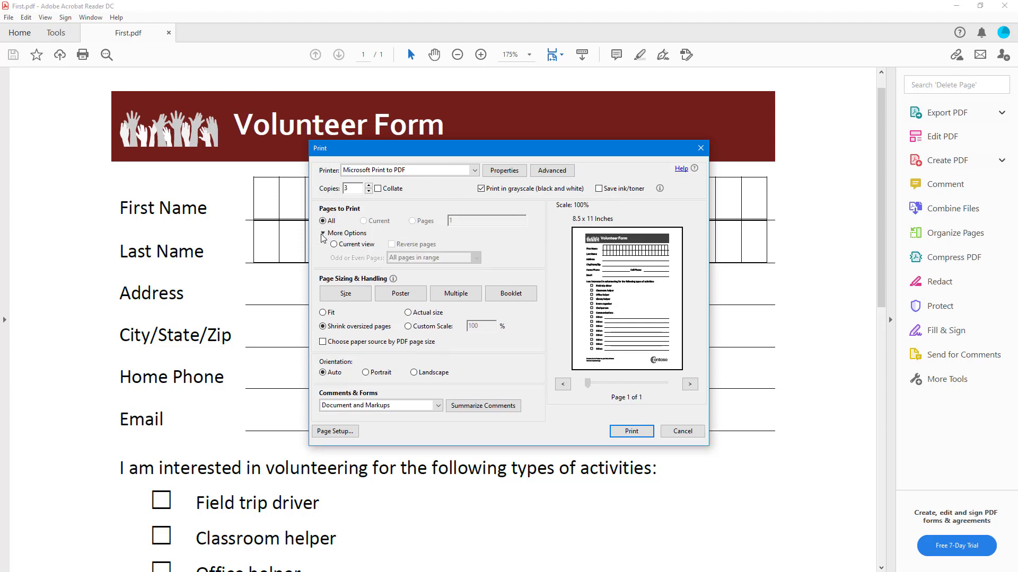
{"action": "left_click", "coordinate": [334, 244]}
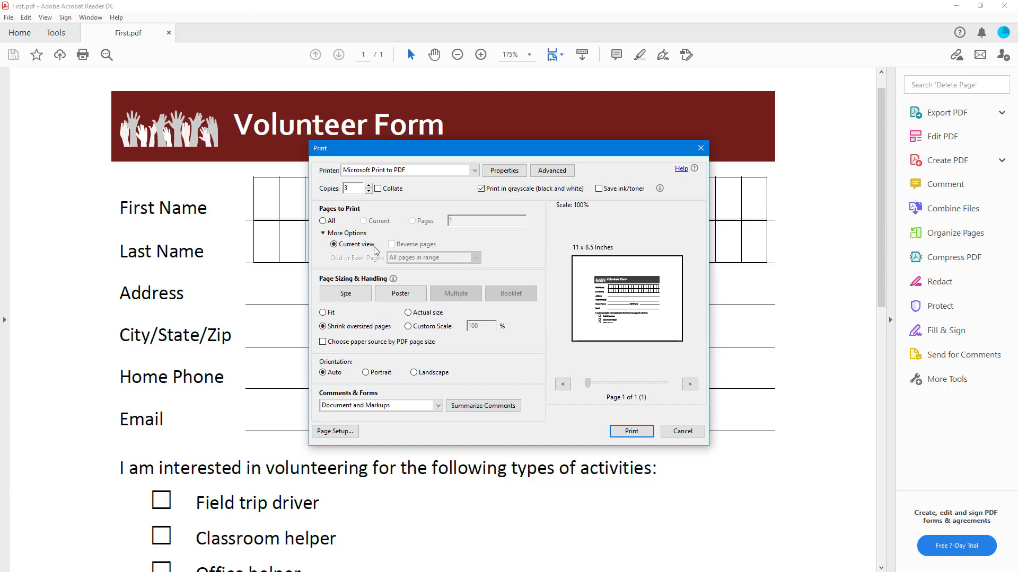
{"action": "left_click", "coordinate": [323, 221]}
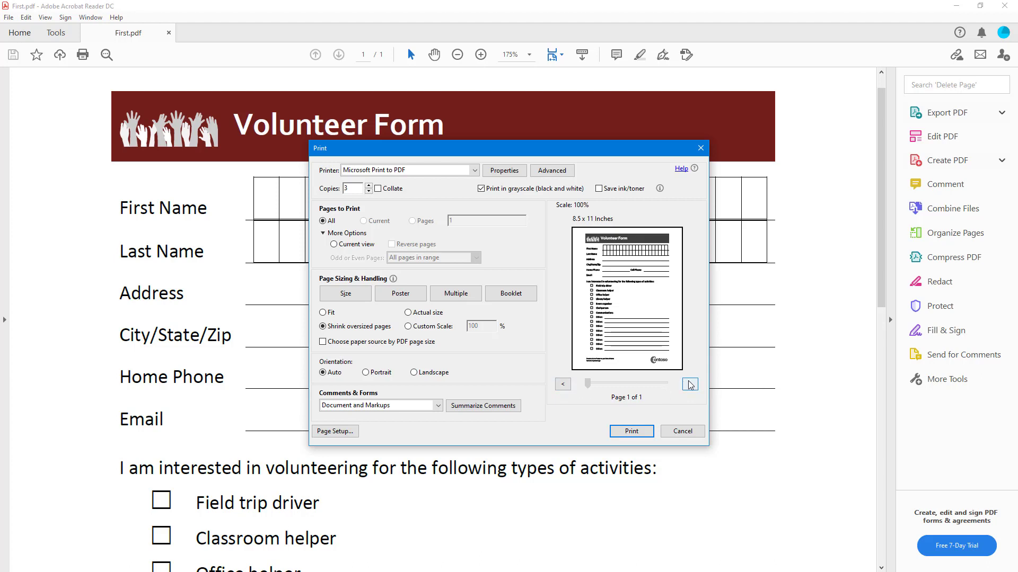
Try Poster, Multiple, Size and Booklet page handling, including the front-side and back-side booklet subsets
{"action": "left_click", "coordinate": [379, 298]}
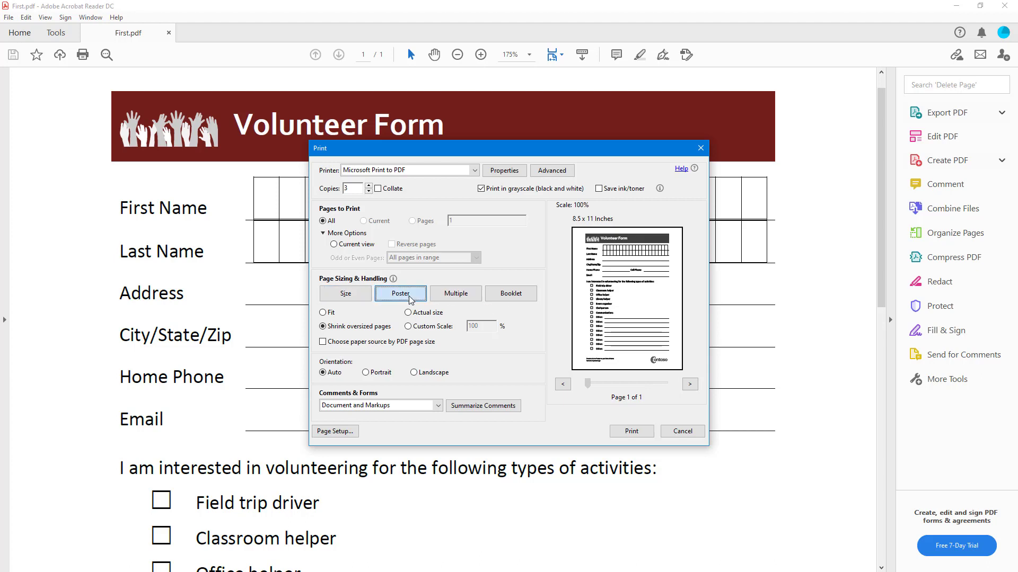
{"action": "left_click", "coordinate": [440, 301]}
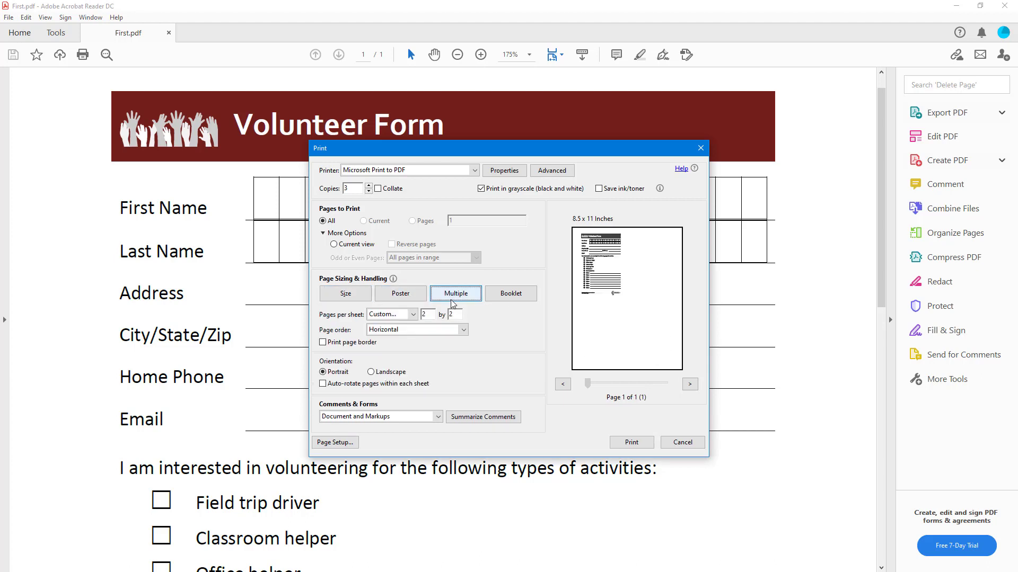
{"action": "left_click", "coordinate": [522, 300]}
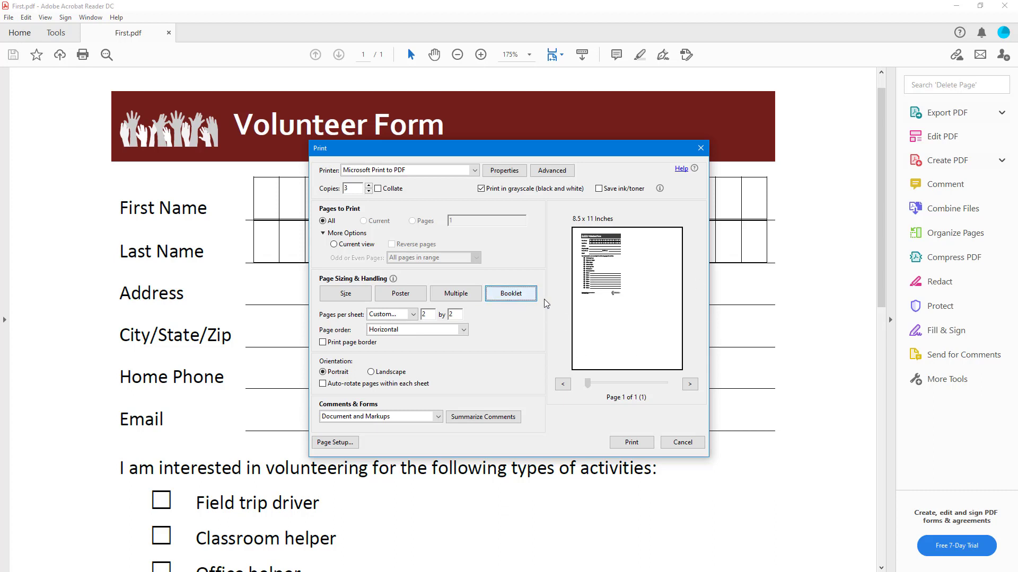
{"action": "left_click", "coordinate": [346, 293]}
{"action": "left_click", "coordinate": [455, 293]}
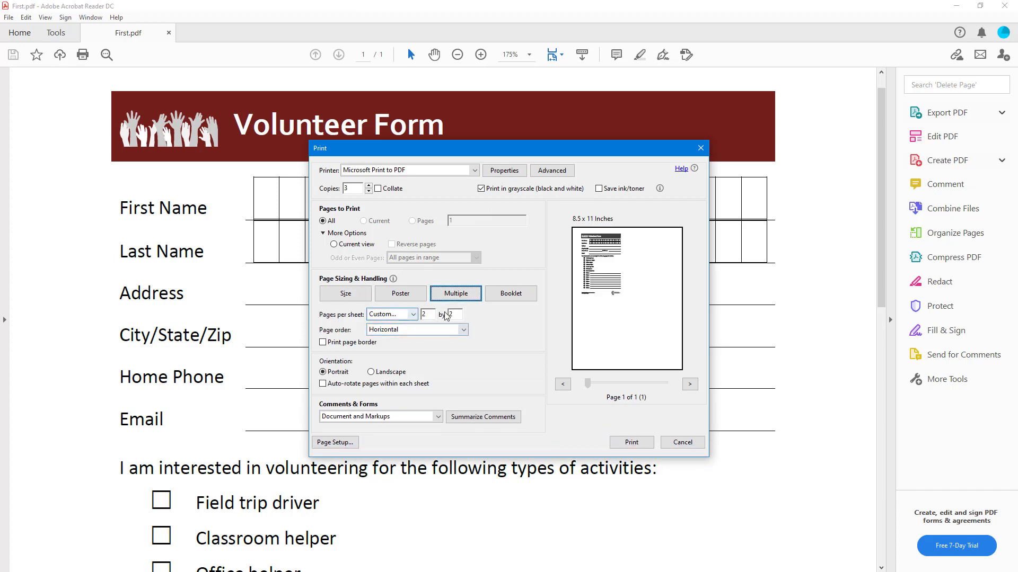
{"action": "left_click", "coordinate": [511, 293]}
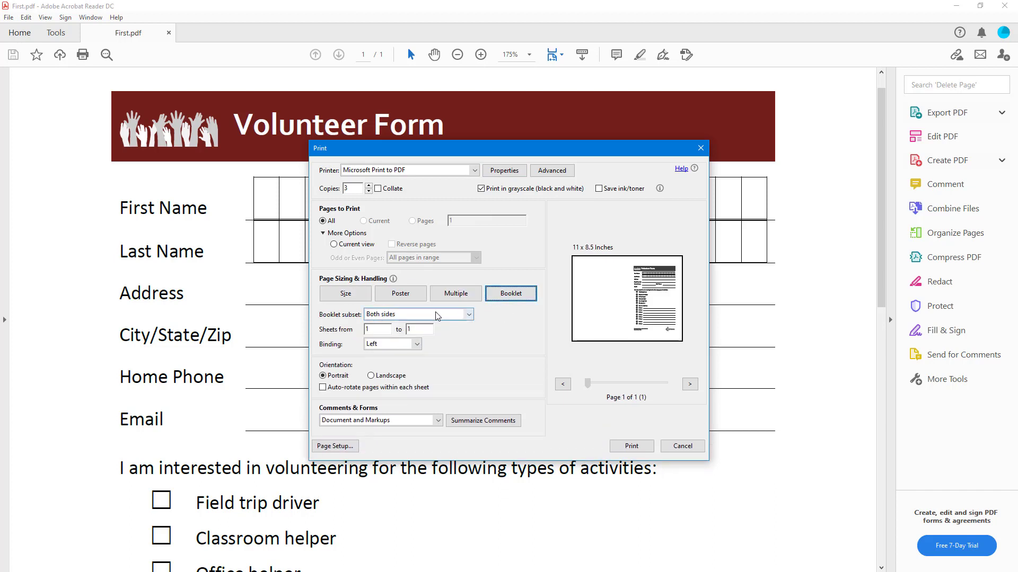
{"action": "left_click", "coordinate": [469, 314]}
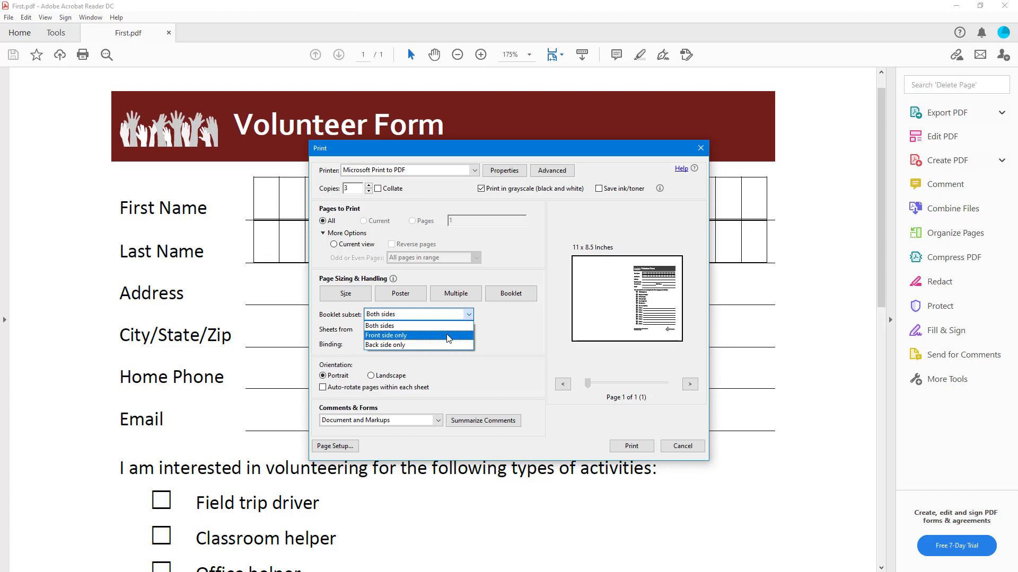
{"action": "left_click", "coordinate": [447, 335]}
{"action": "left_click", "coordinate": [466, 315]}
{"action": "left_click", "coordinate": [430, 342]}
Switch page handling to Multiple with 9 pages per sheet
{"action": "left_click", "coordinate": [454, 294]}
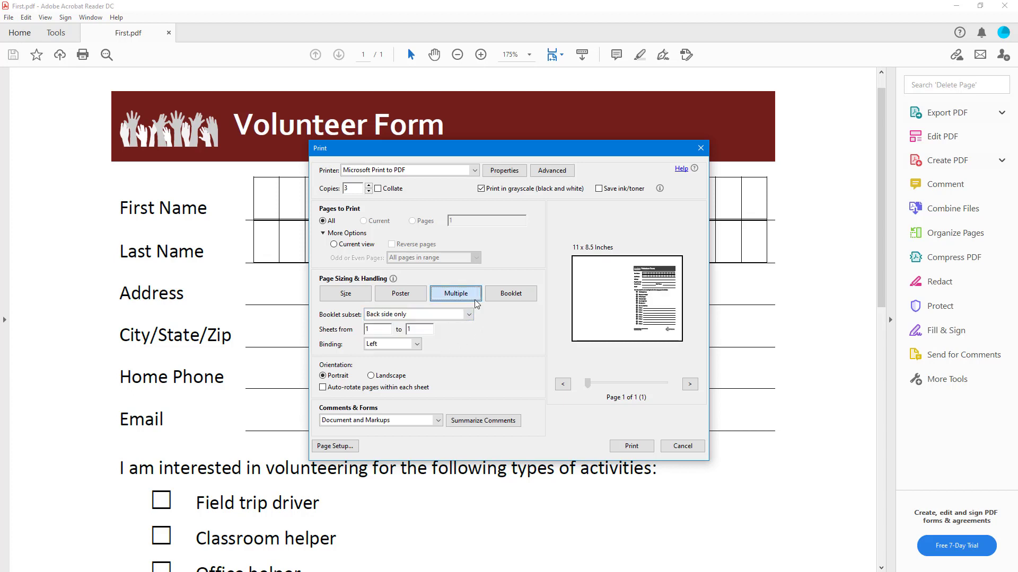
{"action": "left_click", "coordinate": [417, 315]}
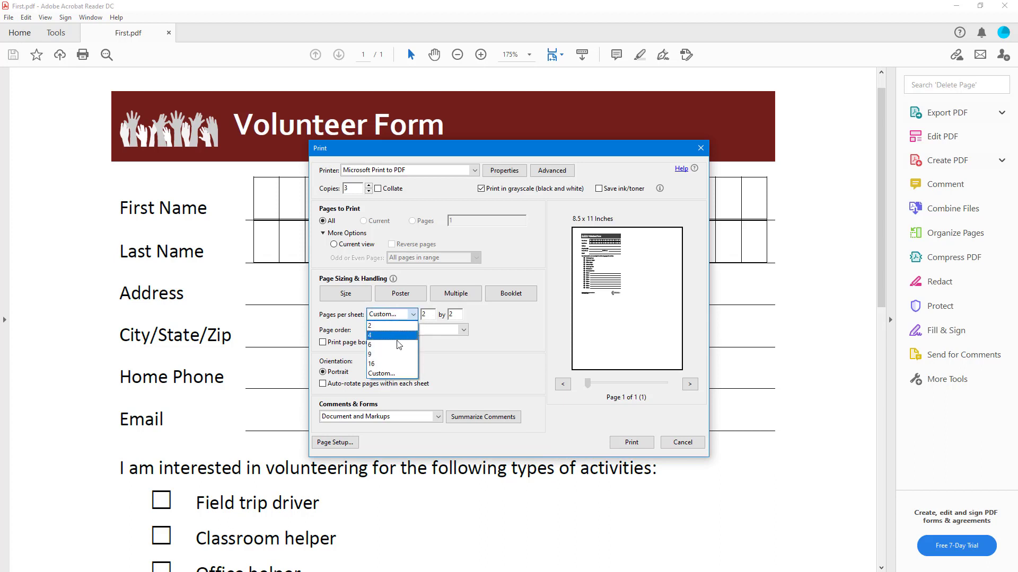
{"action": "left_click", "coordinate": [395, 352]}
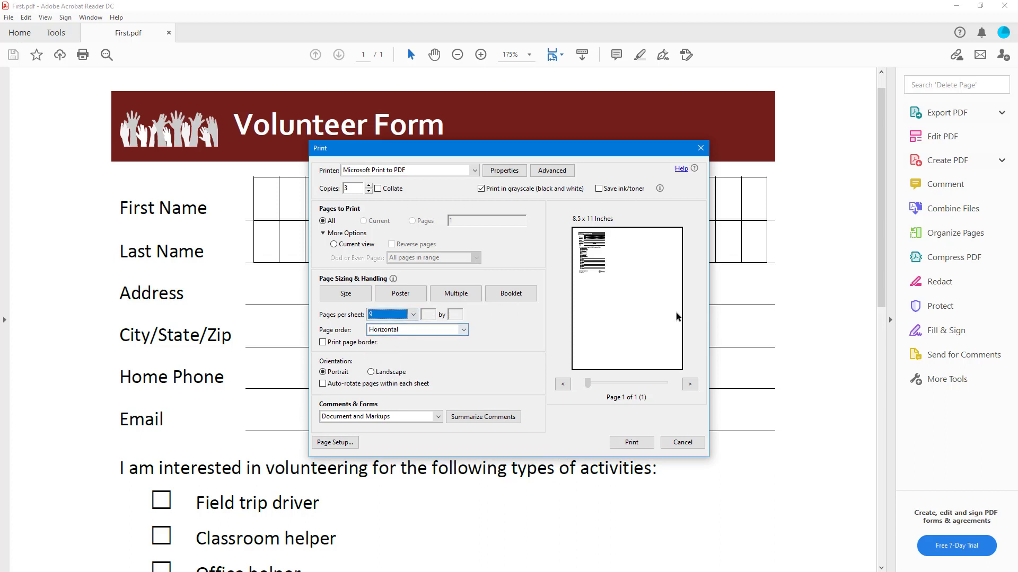
Cycle the page order through Vertical, Horizontal Reversed and Vertical Reversed, ending on Horizontal
{"action": "left_click", "coordinate": [403, 329]}
{"action": "left_click", "coordinate": [412, 360]}
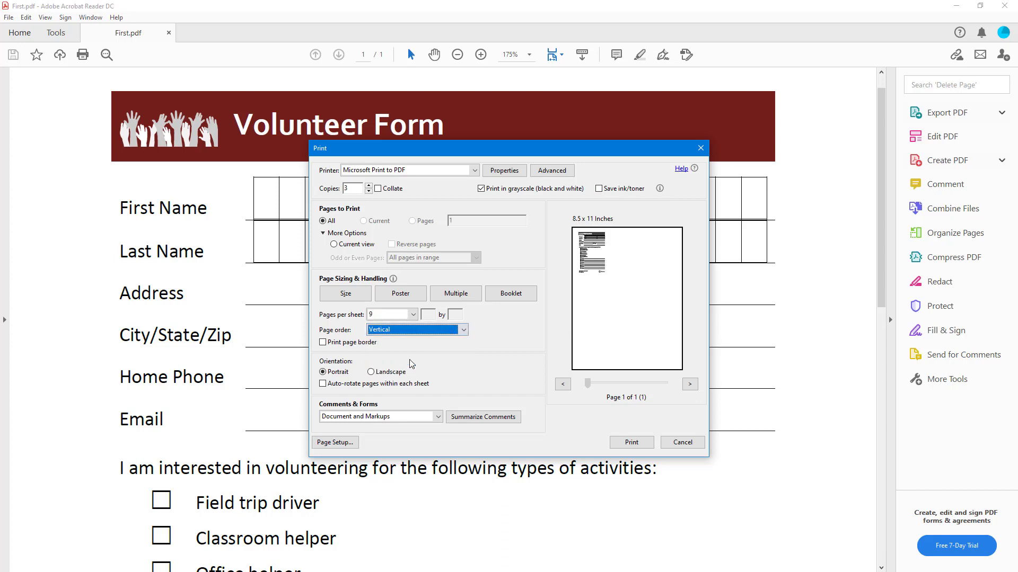
{"action": "left_click", "coordinate": [440, 331]}
{"action": "left_click", "coordinate": [430, 351]}
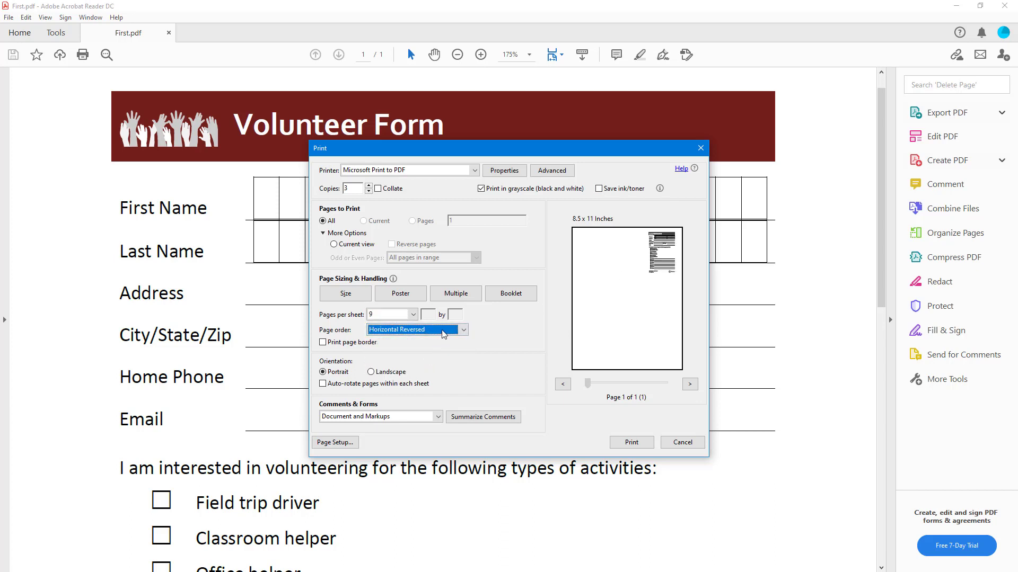
{"action": "left_click", "coordinate": [445, 331]}
{"action": "left_click", "coordinate": [417, 370]}
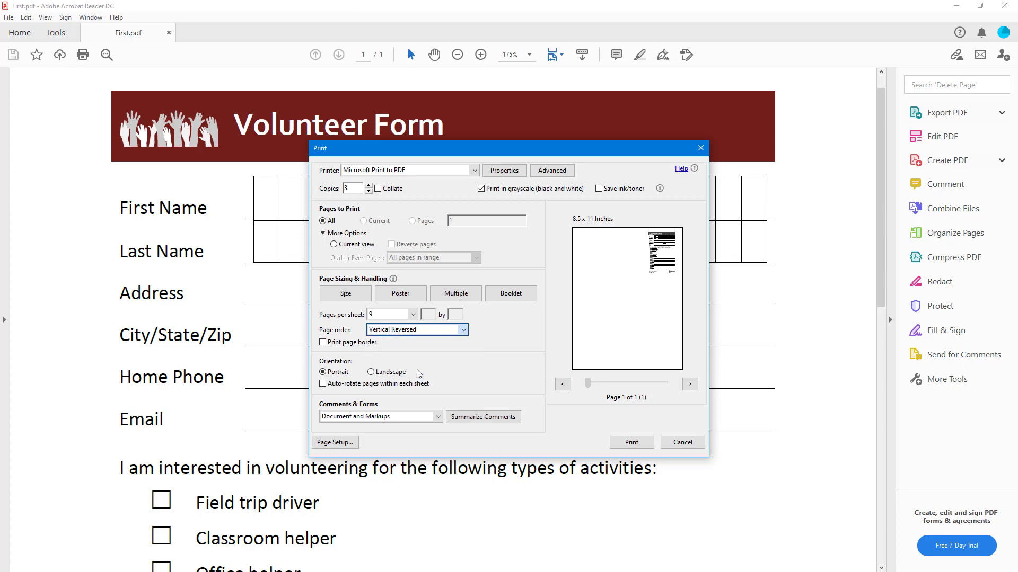
{"action": "left_click", "coordinate": [435, 336]}
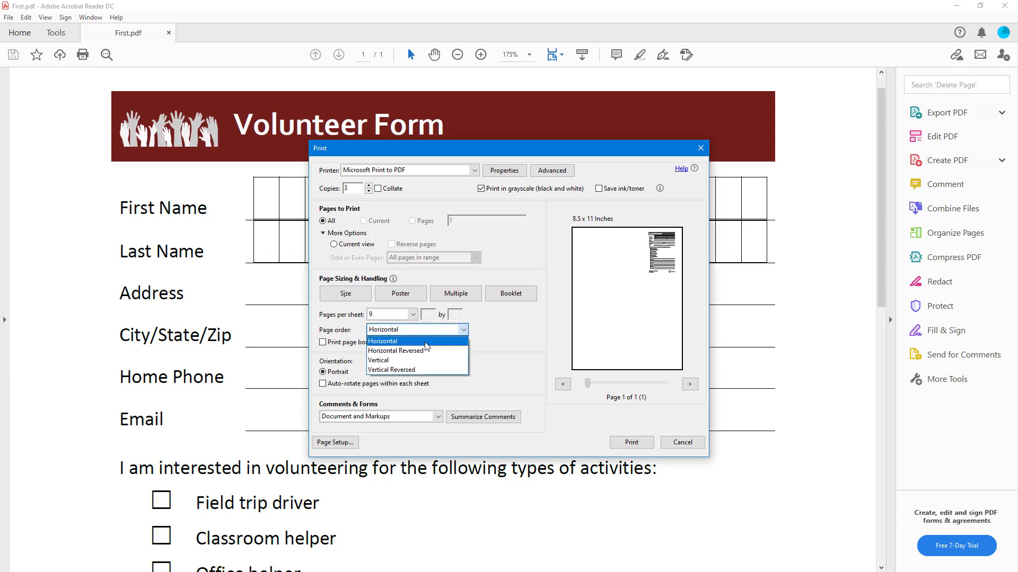
Set 2 pages per sheet, then return page handling to Size
{"action": "left_click", "coordinate": [427, 340]}
{"action": "left_click", "coordinate": [412, 316]}
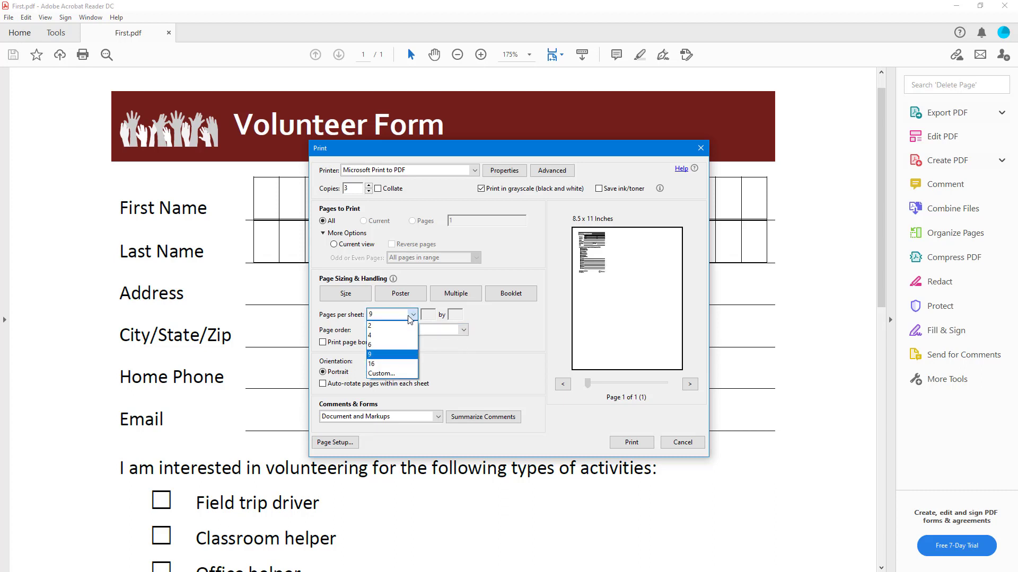
{"action": "left_click", "coordinate": [393, 328]}
{"action": "left_click", "coordinate": [358, 295]}
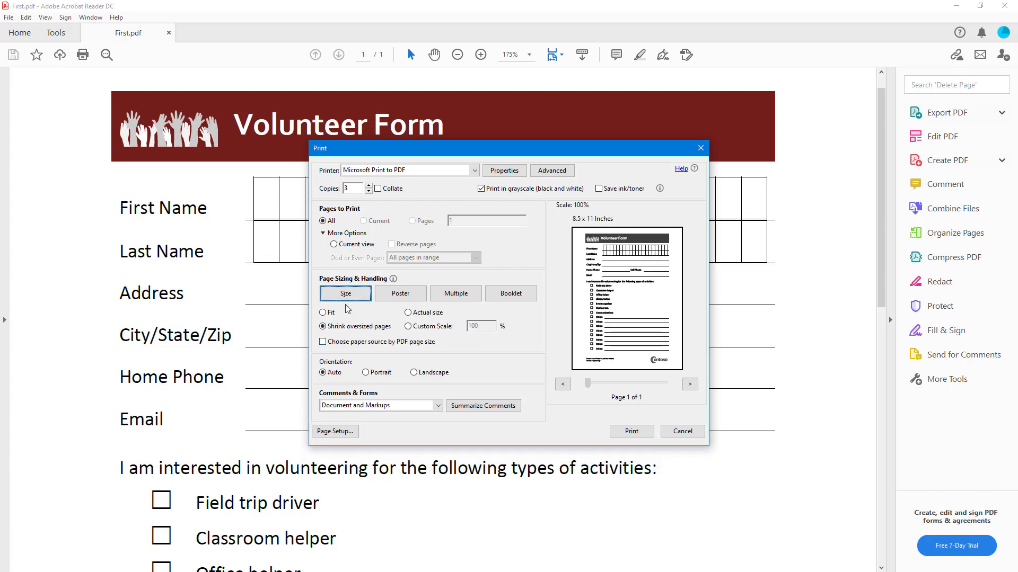
Under Multiple, add page borders, toggle landscape then portrait, and turn off auto-rotate
{"action": "left_click", "coordinate": [452, 294]}
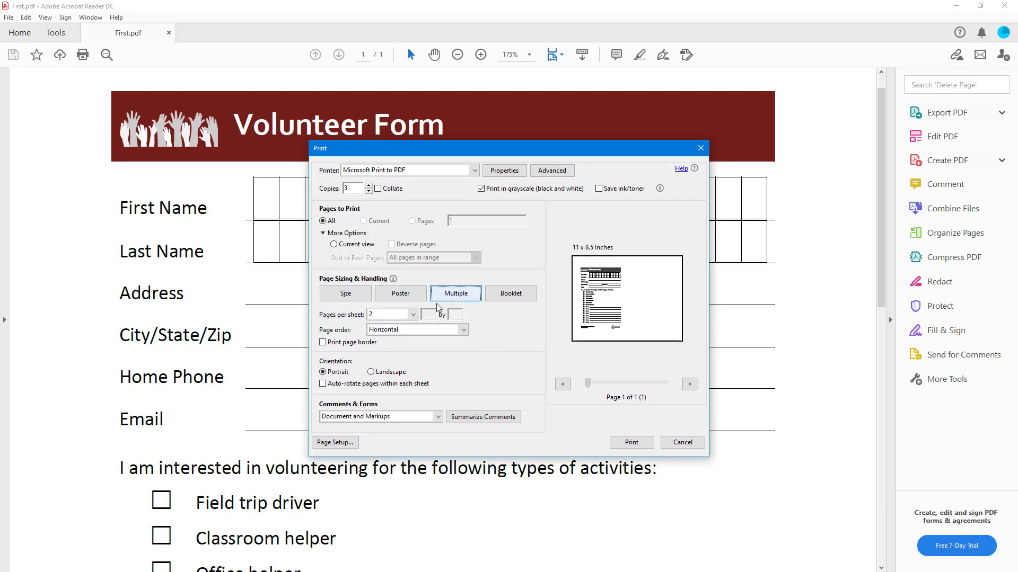
{"action": "left_click", "coordinate": [355, 343]}
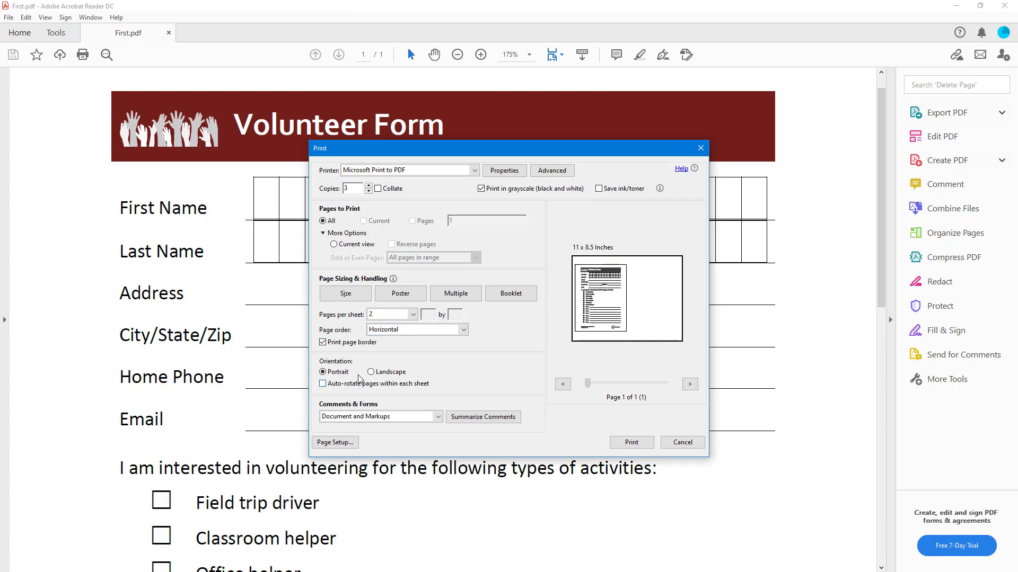
{"action": "left_click", "coordinate": [371, 372]}
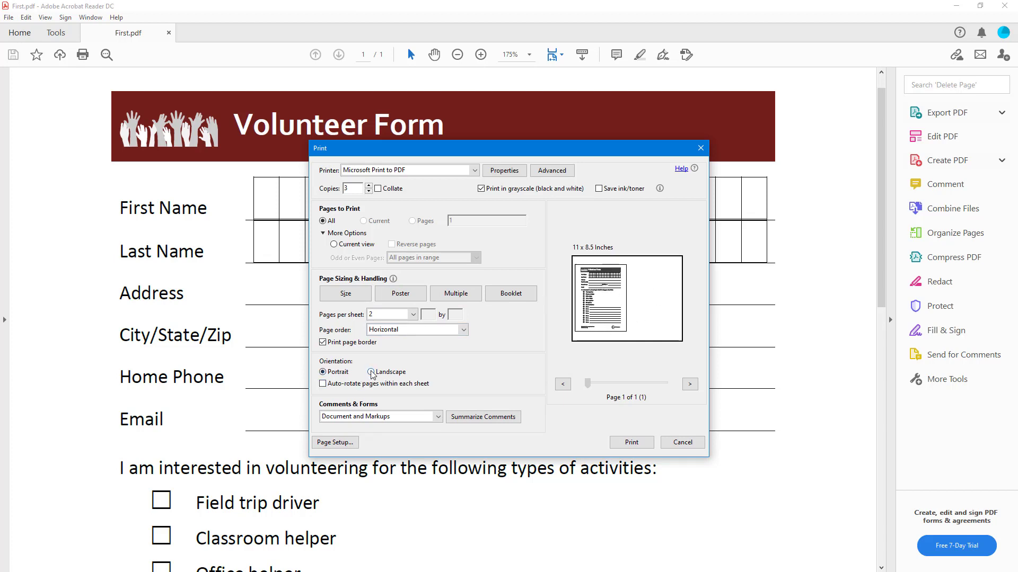
{"action": "left_click", "coordinate": [333, 374]}
{"action": "left_click", "coordinate": [334, 386]}
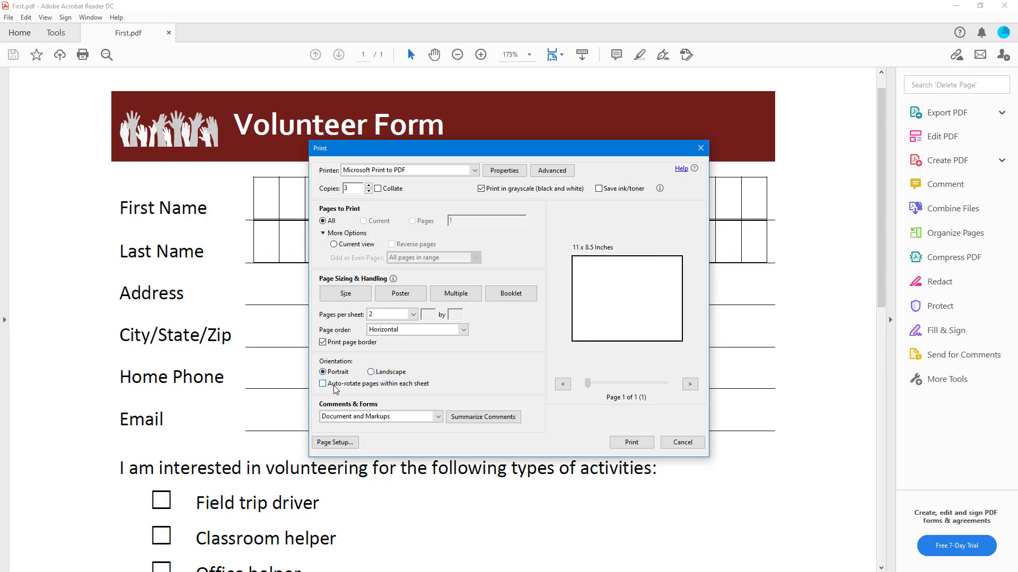
Switch Comments & Forms to Document and back to include markups, then cancel printing
{"action": "left_click", "coordinate": [437, 421]}
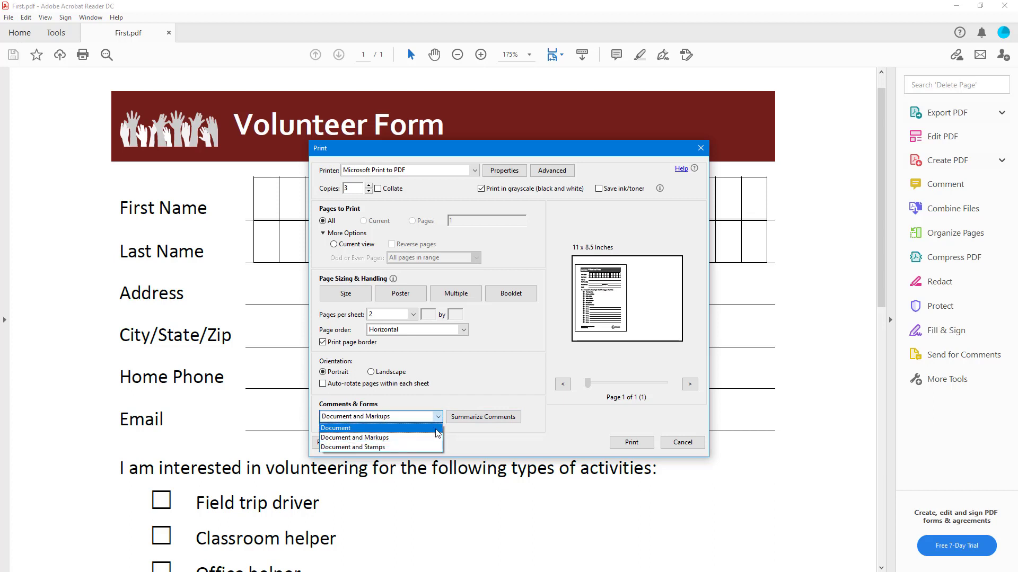
{"action": "left_click", "coordinate": [436, 429]}
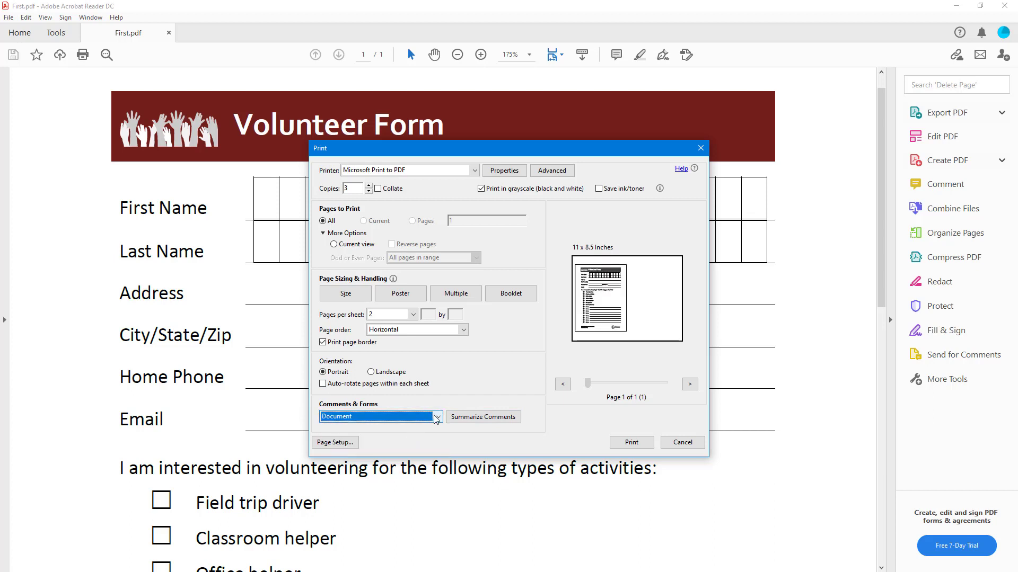
{"action": "left_click", "coordinate": [437, 418]}
{"action": "left_click", "coordinate": [398, 438]}
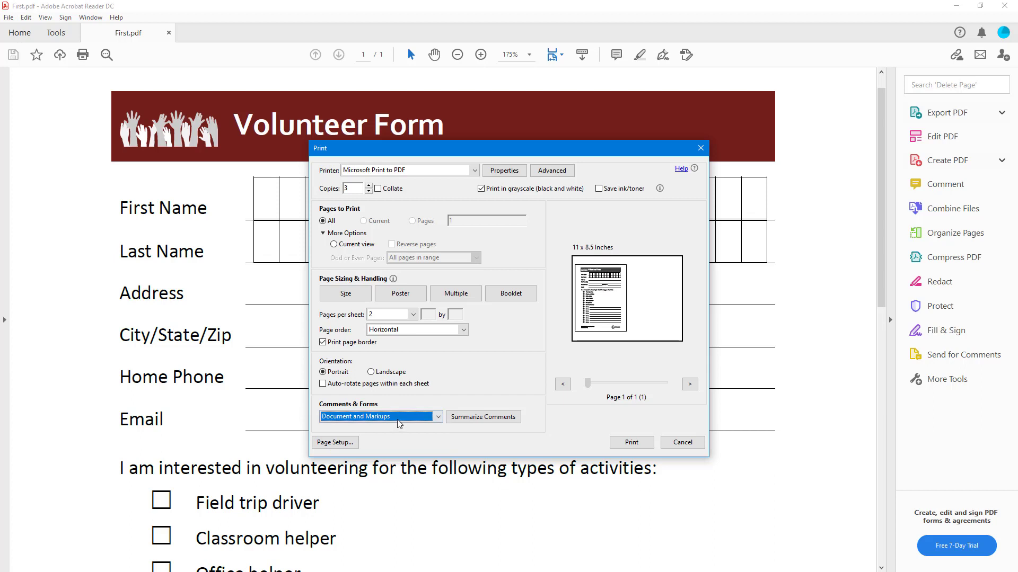
{"action": "left_click", "coordinate": [694, 444]}
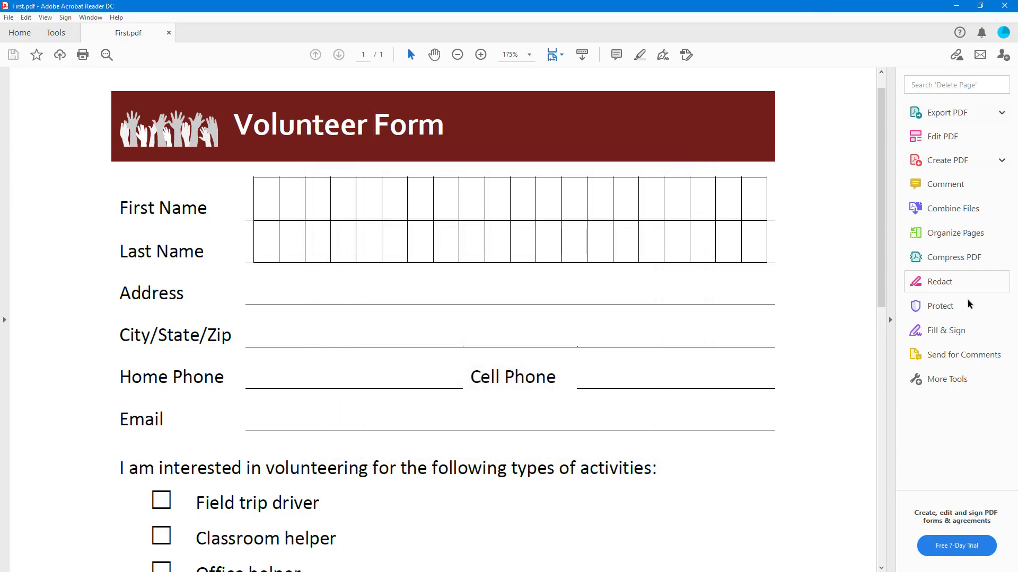
Highlight the volunteering activities sentence with the Comment tool's Highlight Text
{"action": "left_click", "coordinate": [956, 330]}
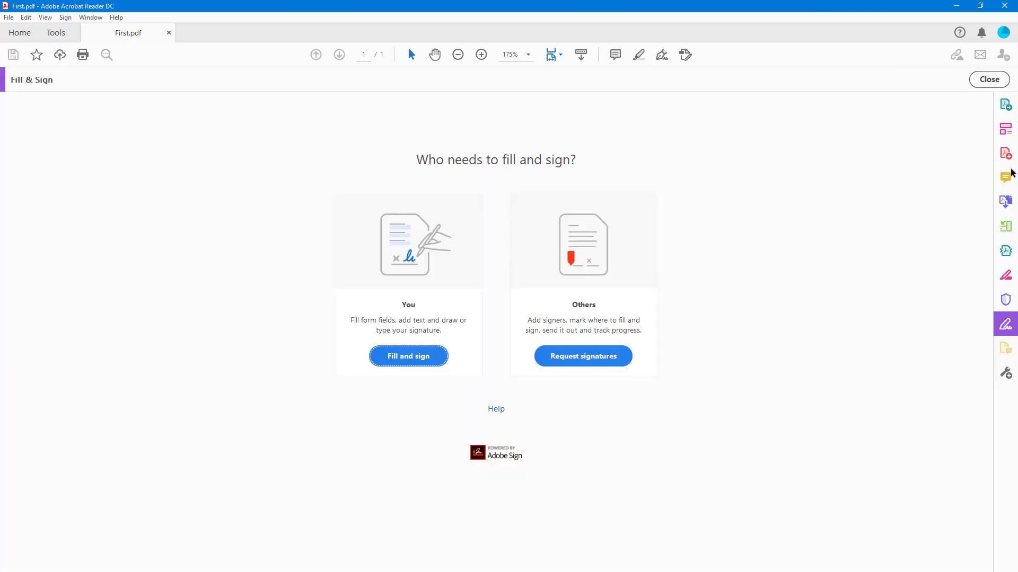
{"action": "left_click", "coordinate": [989, 79]}
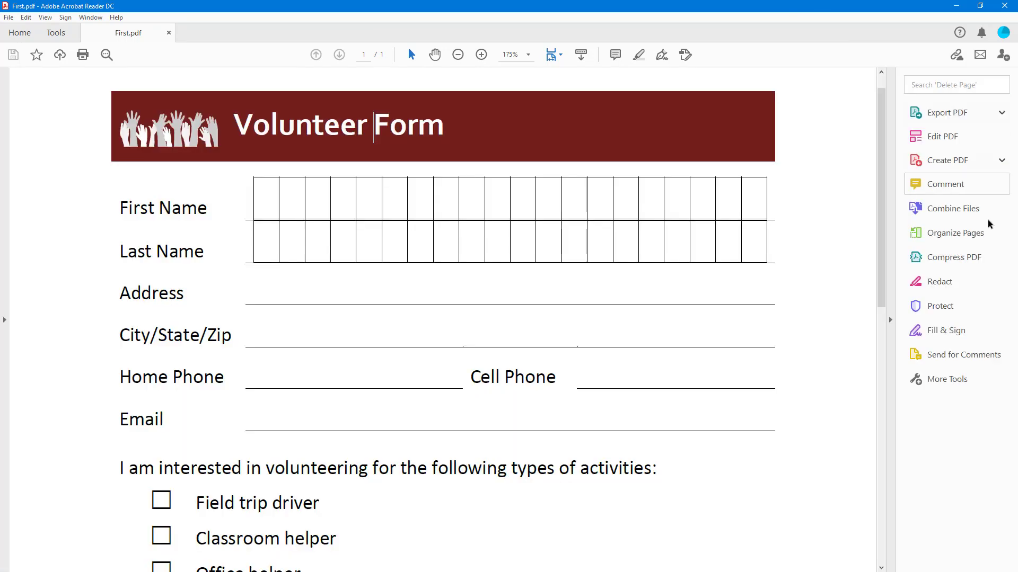
{"action": "left_click", "coordinate": [959, 185]}
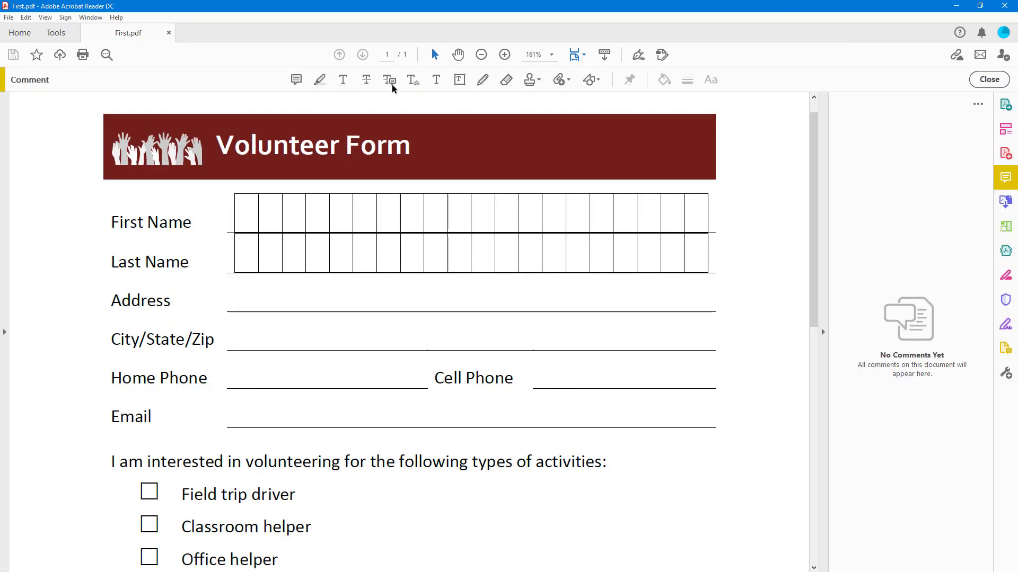
{"action": "left_click", "coordinate": [319, 80]}
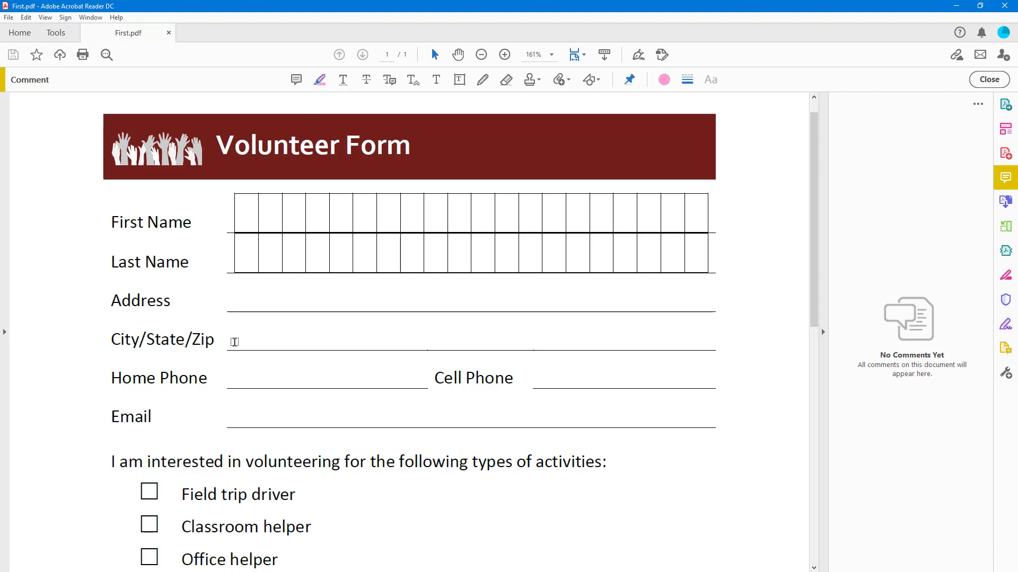
{"action": "left_click_drag", "start_coordinate": [117, 457], "coordinate": [572, 447]}
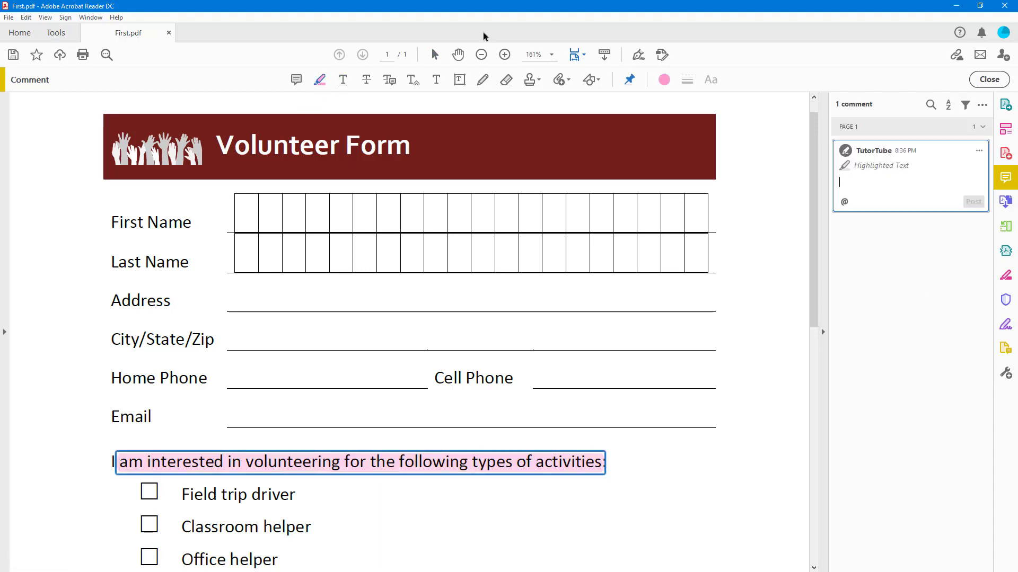
Add a text comment 'ghjghjgh' on the Address line
{"action": "left_click", "coordinate": [344, 80]}
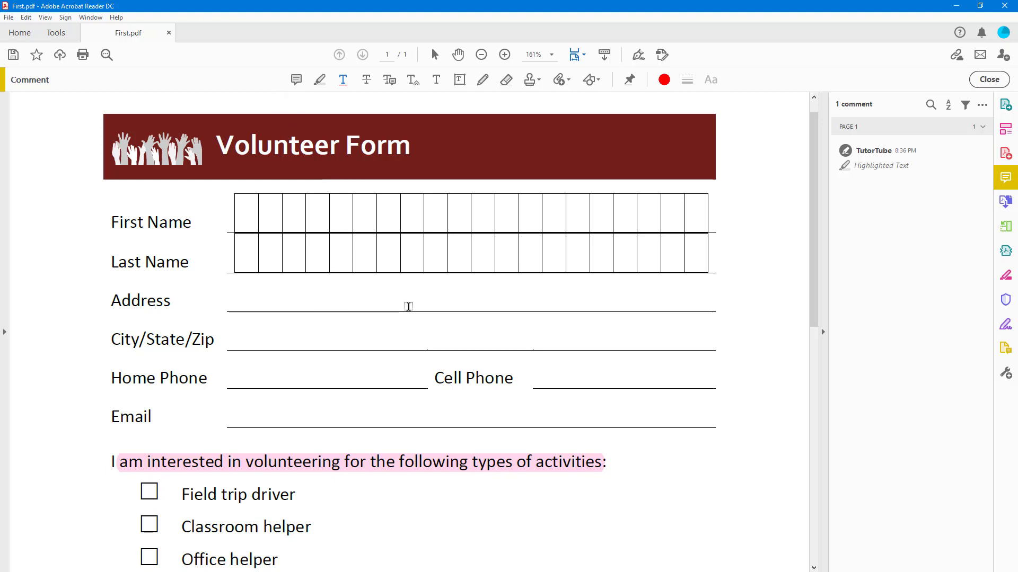
{"action": "left_click", "coordinate": [437, 79]}
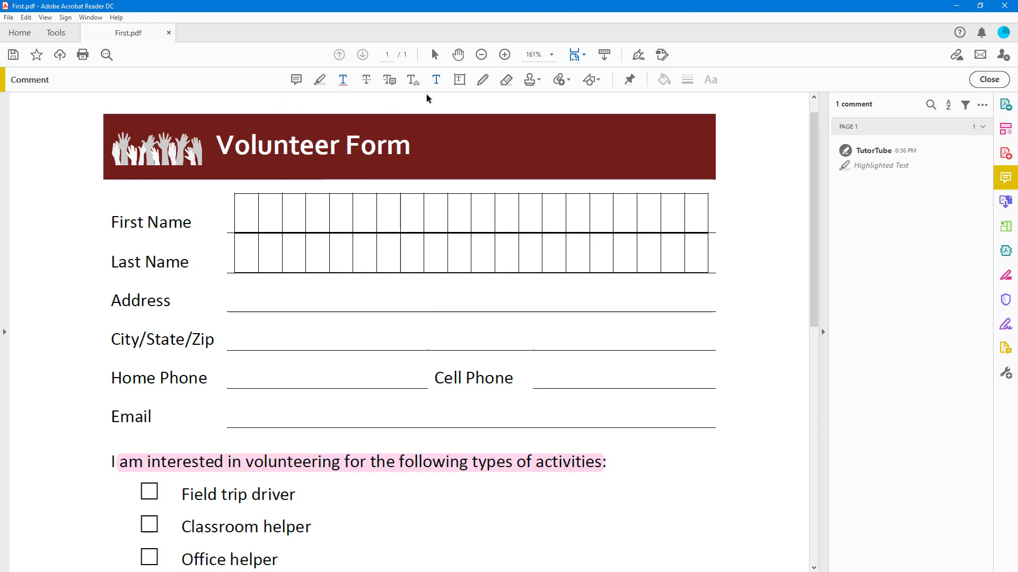
{"action": "left_click", "coordinate": [247, 284]}
{"action": "type", "text": "ghjghjgh"}
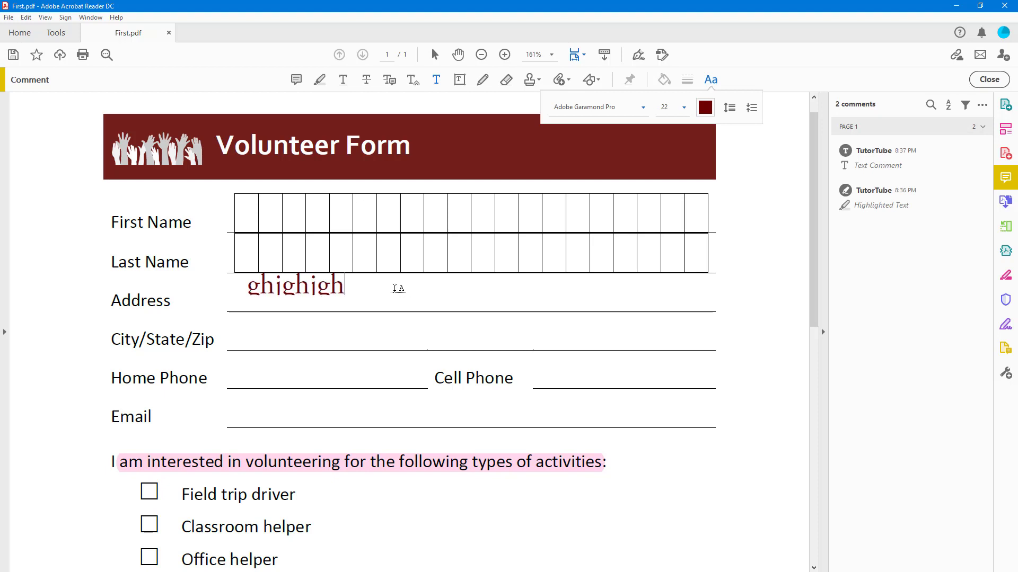
{"action": "left_click", "coordinate": [9, 18]}
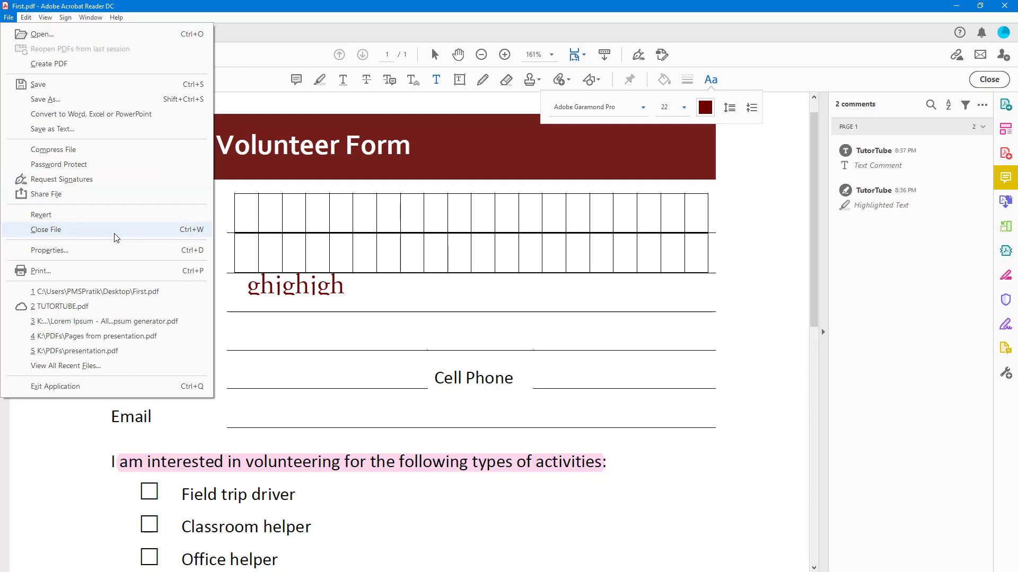
{"action": "left_click", "coordinate": [59, 270]}
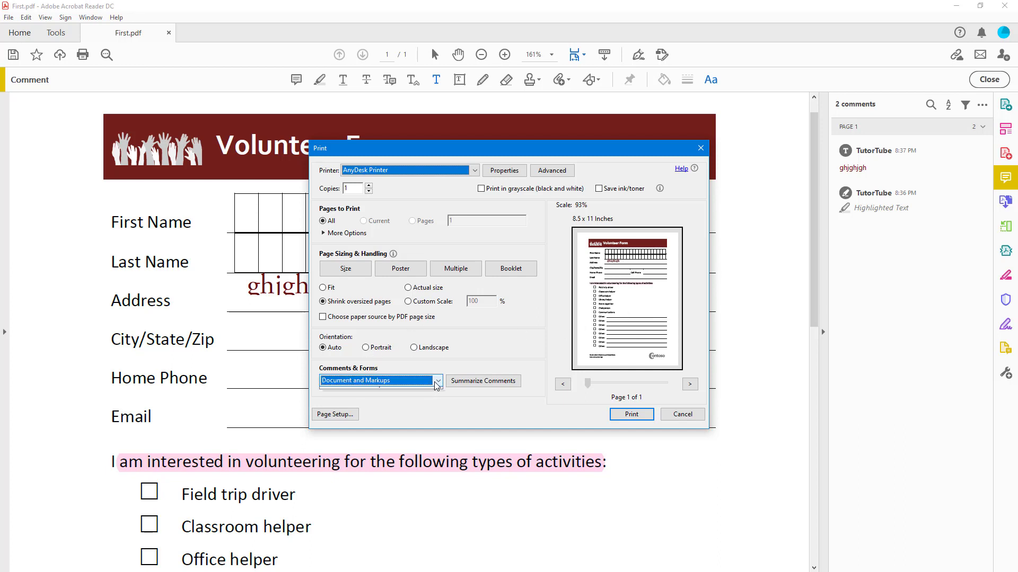
{"action": "left_click", "coordinate": [395, 380]}
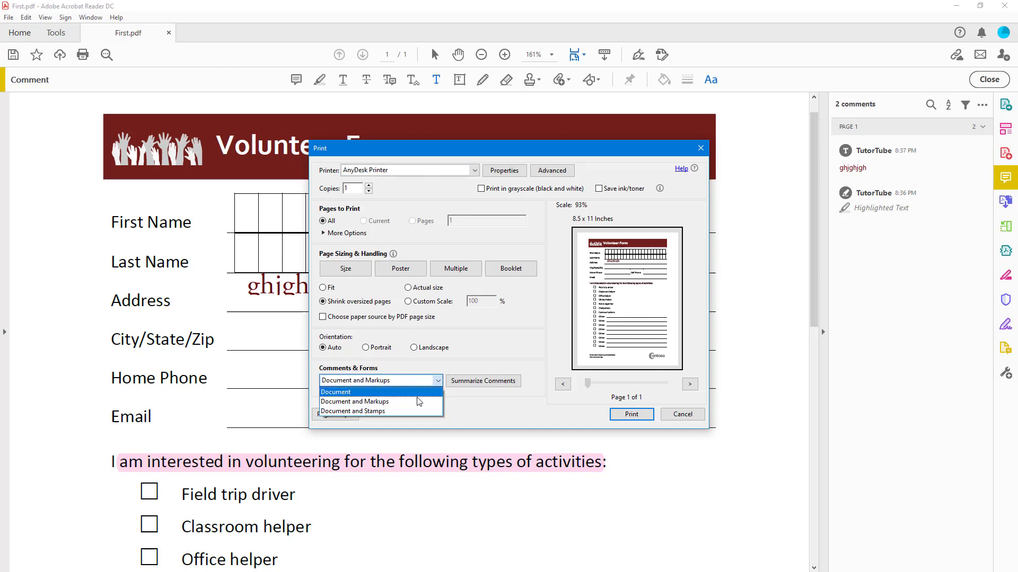
{"action": "left_click", "coordinate": [377, 393]}
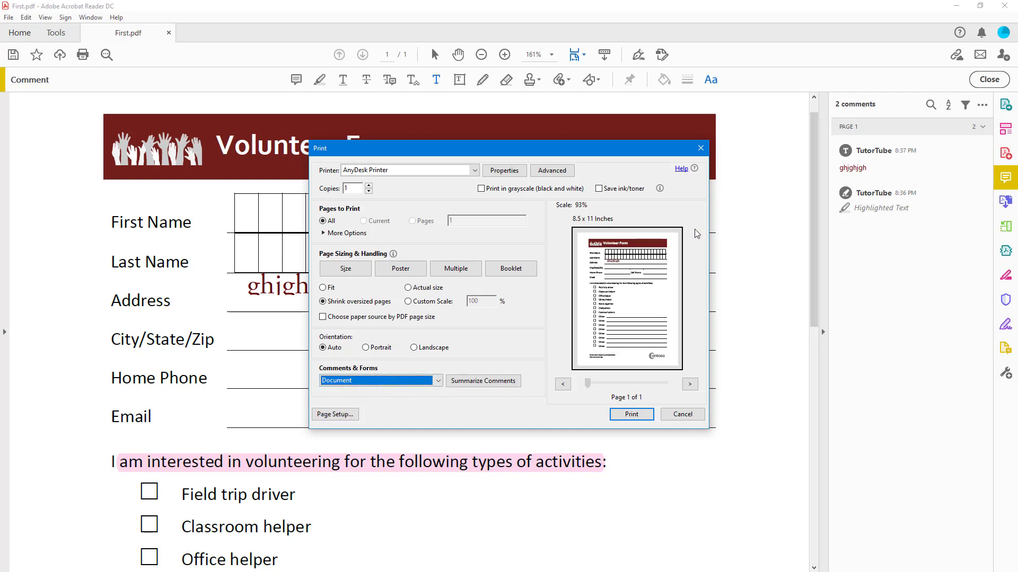
{"action": "left_click", "coordinate": [403, 381]}
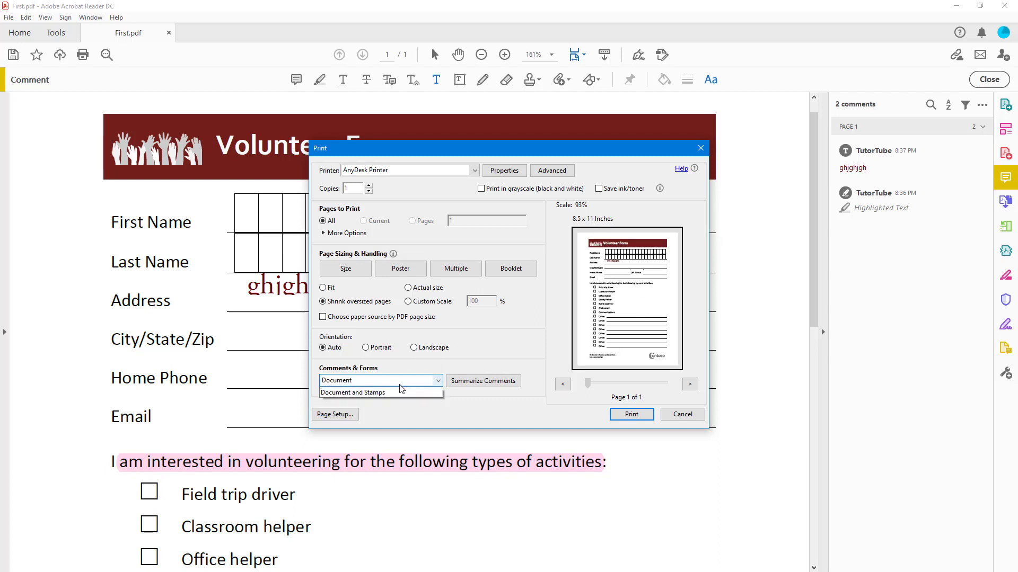
{"action": "left_click", "coordinate": [403, 381]}
{"action": "left_click", "coordinate": [403, 381]}
{"action": "left_click", "coordinate": [405, 401]}
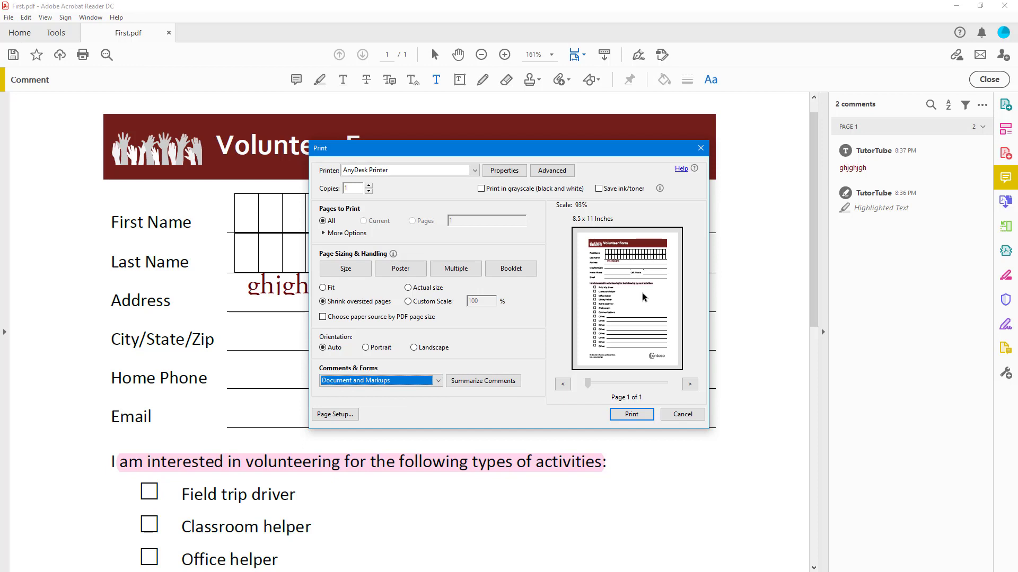
{"action": "left_click", "coordinate": [382, 381]}
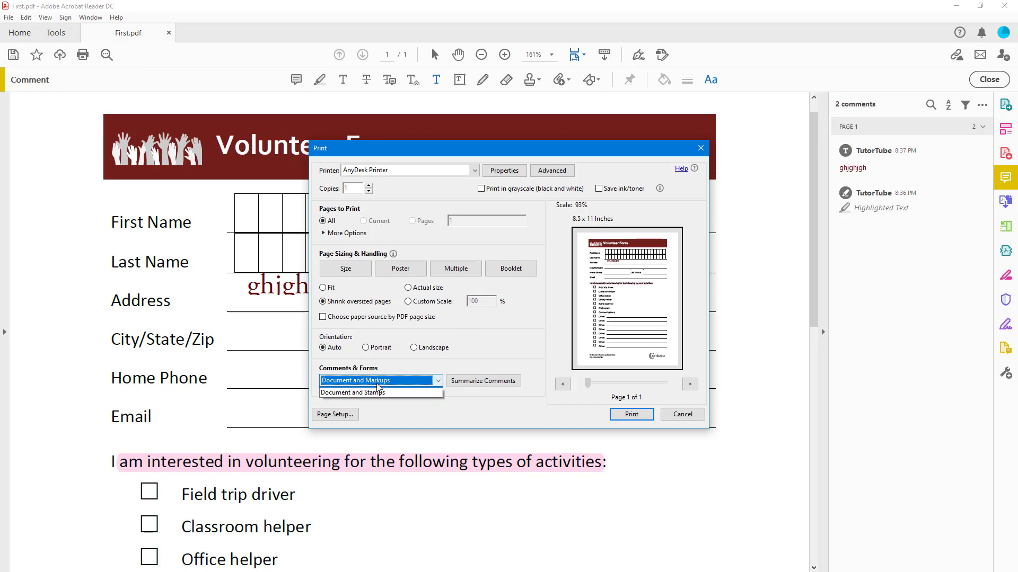
{"action": "left_click", "coordinate": [381, 392]}
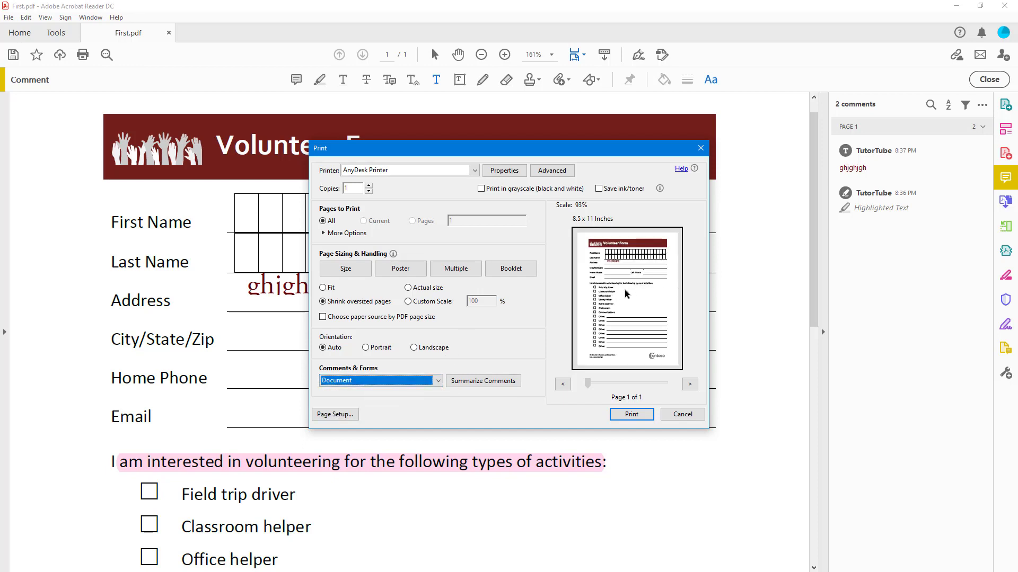
{"action": "left_click", "coordinate": [381, 381]}
{"action": "left_click", "coordinate": [385, 412]}
{"action": "left_click", "coordinate": [414, 381]}
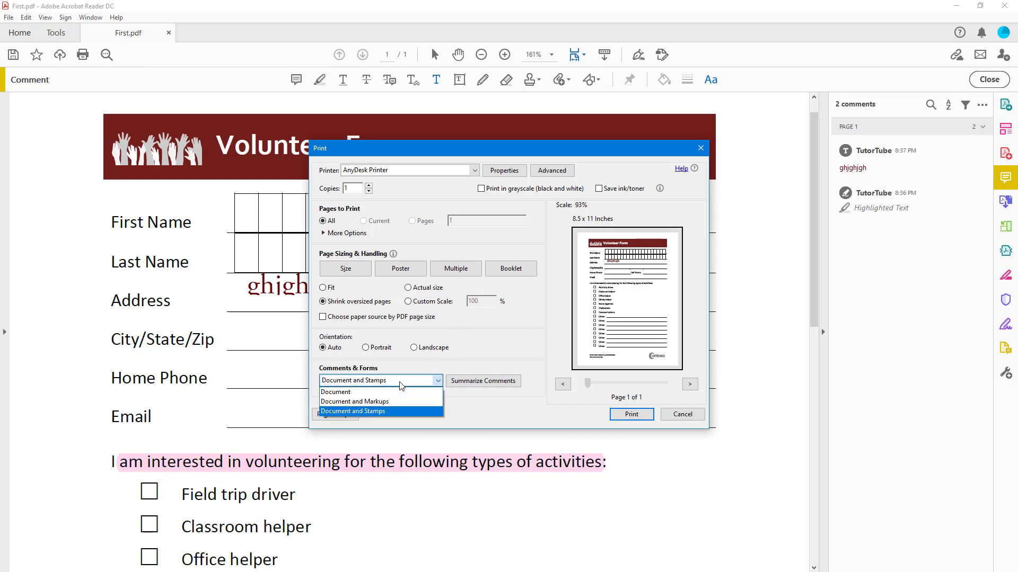
{"action": "left_click", "coordinate": [373, 395]}
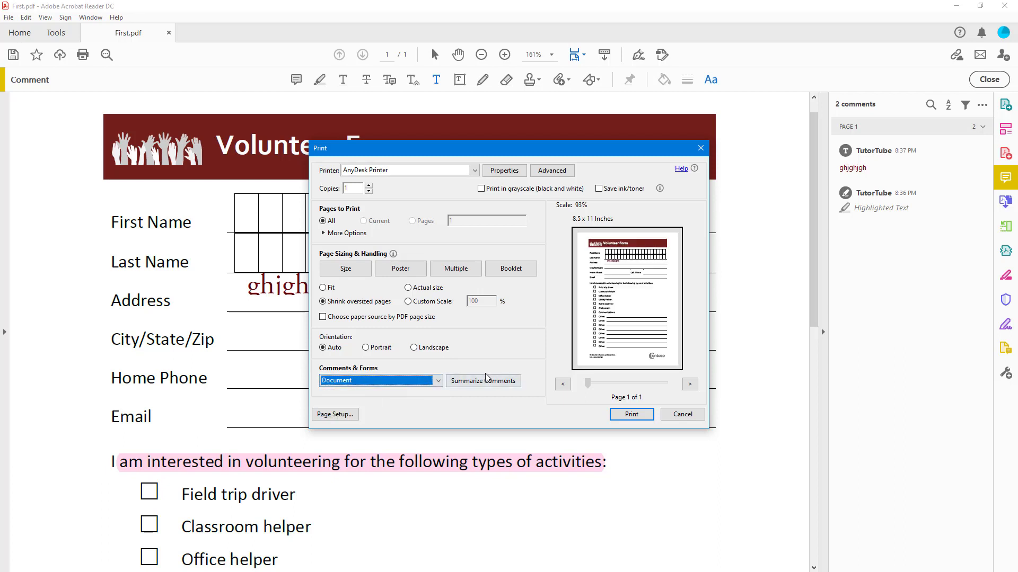
{"action": "left_click", "coordinate": [483, 381]}
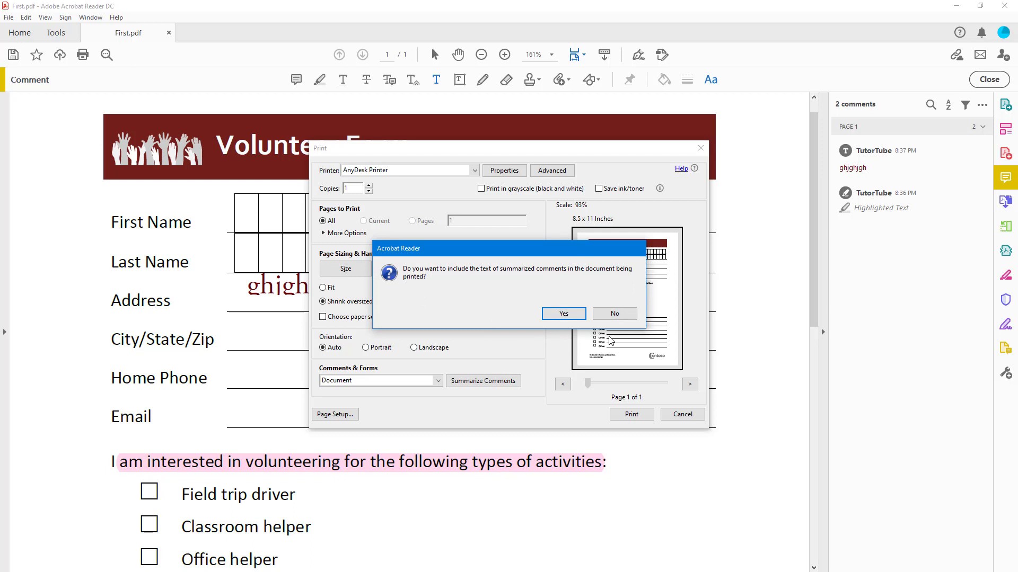
{"action": "left_click", "coordinate": [614, 320]}
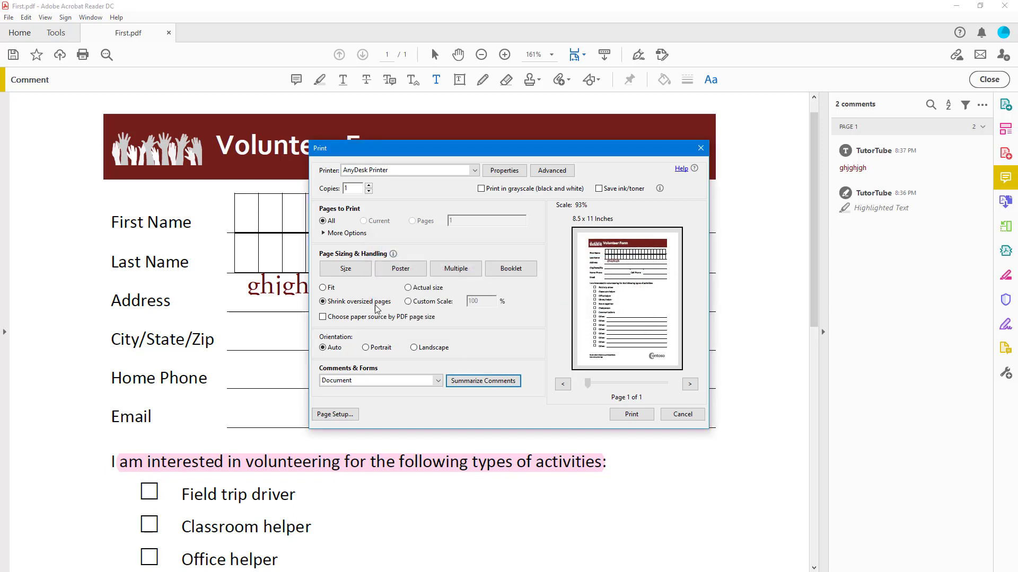
Set Page Setup to A4 paper from the Upper Paper Tray in landscape orientation
{"action": "left_click", "coordinate": [357, 417]}
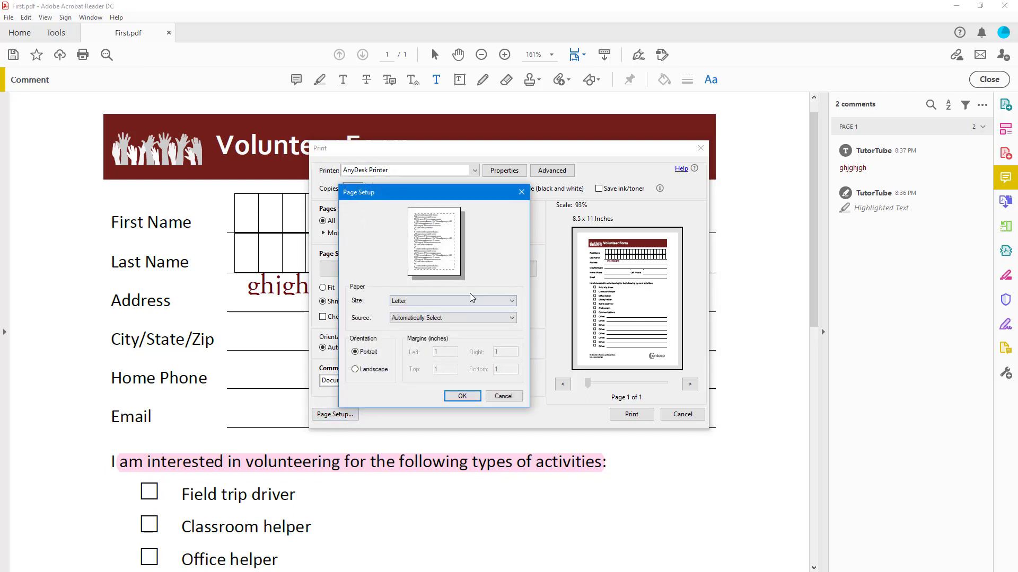
{"action": "left_click", "coordinate": [465, 300]}
{"action": "left_click", "coordinate": [459, 322]}
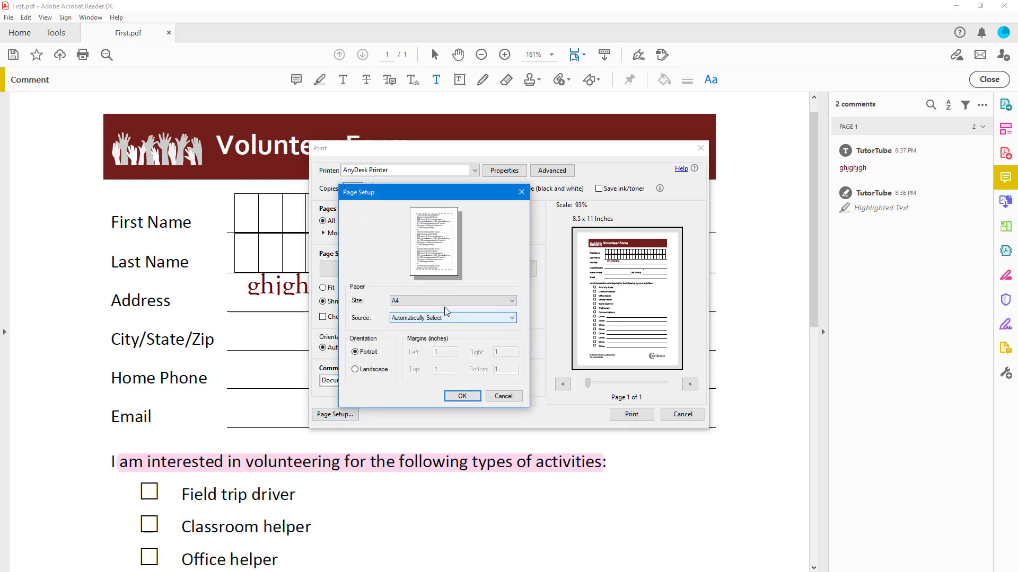
{"action": "left_click", "coordinate": [436, 318]}
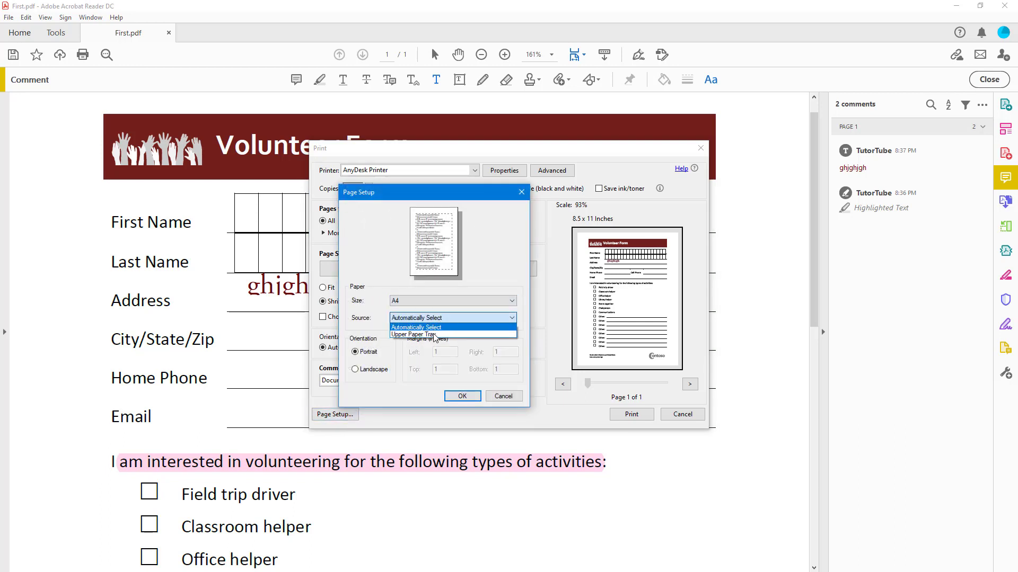
{"action": "left_click", "coordinate": [431, 335]}
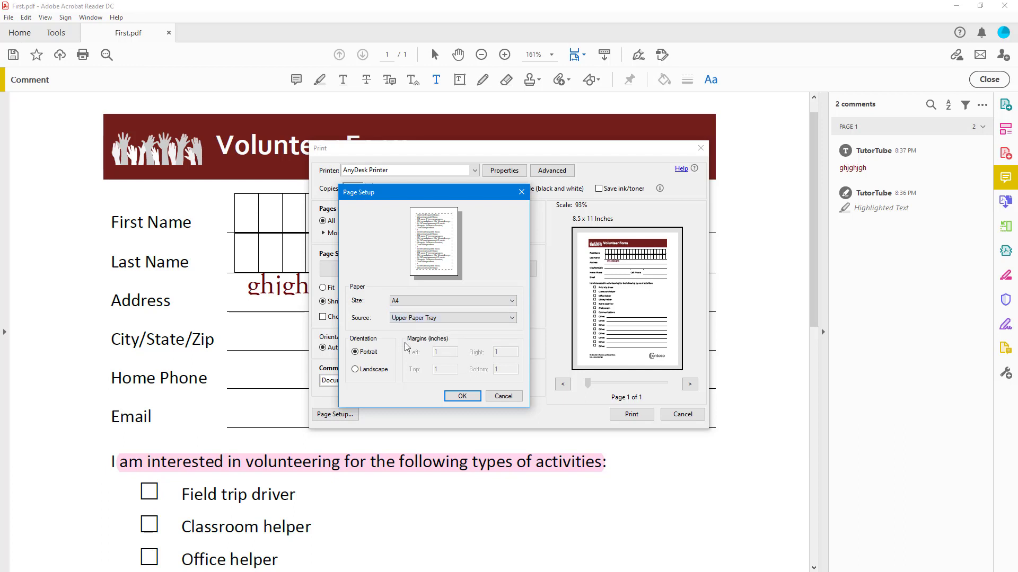
{"action": "left_click", "coordinate": [381, 370]}
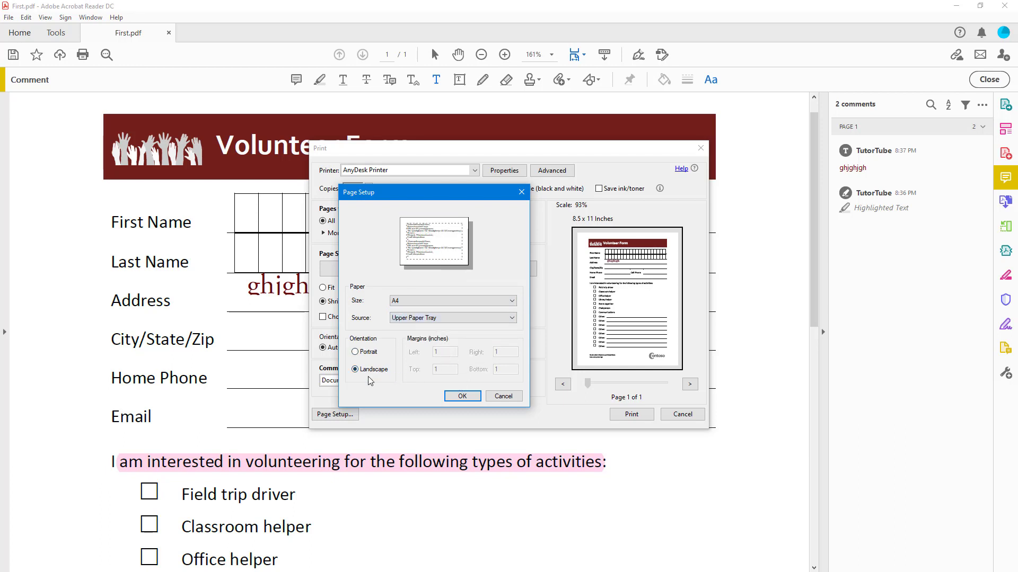
{"action": "left_click", "coordinate": [462, 396]}
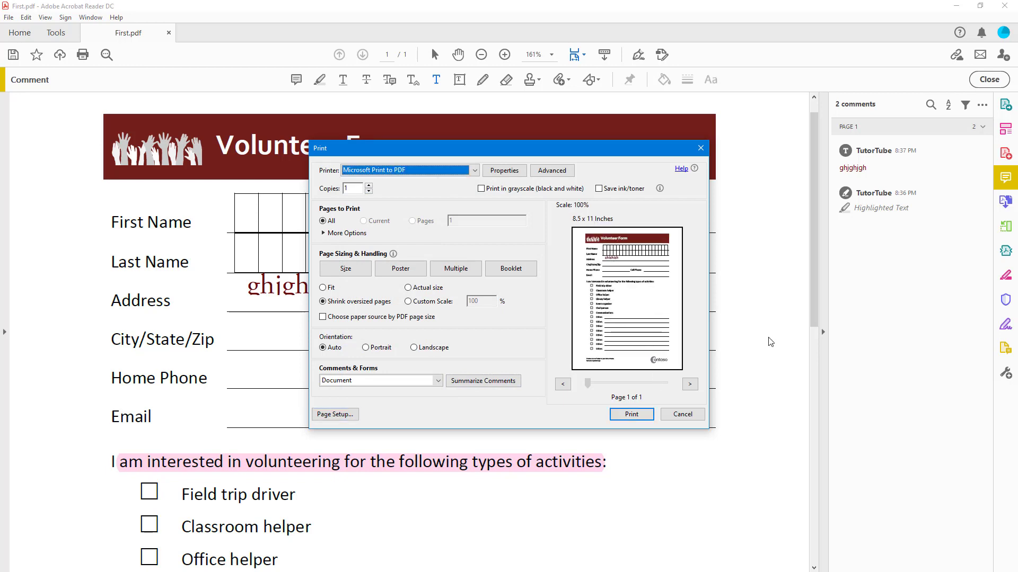
Print the form and save the output as ggjkj on the Desktop
{"action": "left_click", "coordinate": [629, 414]}
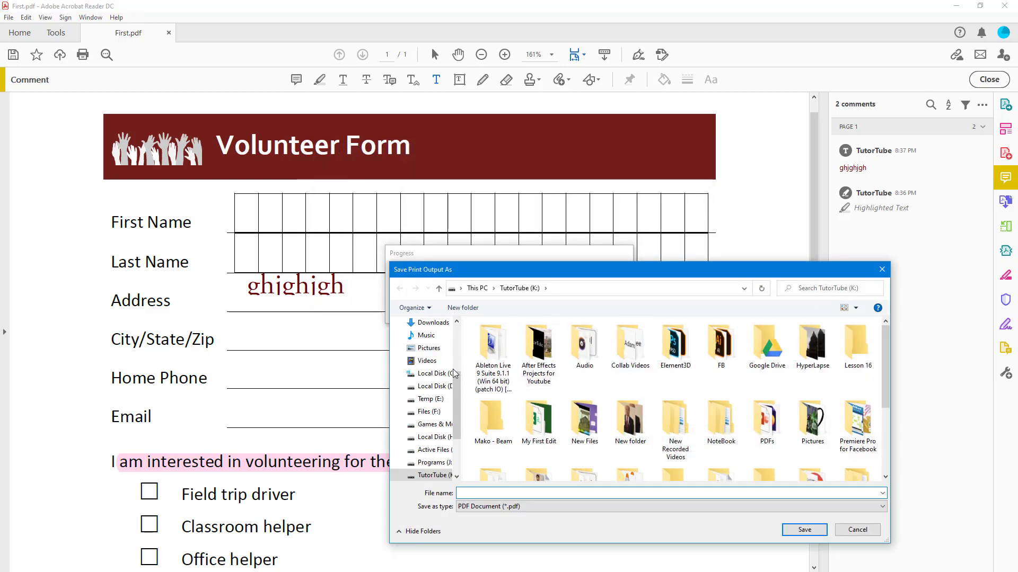
{"action": "scroll", "coordinate": [423, 395], "scroll_direction": "up", "scroll_amount": 3}
{"action": "left_click", "coordinate": [428, 407]}
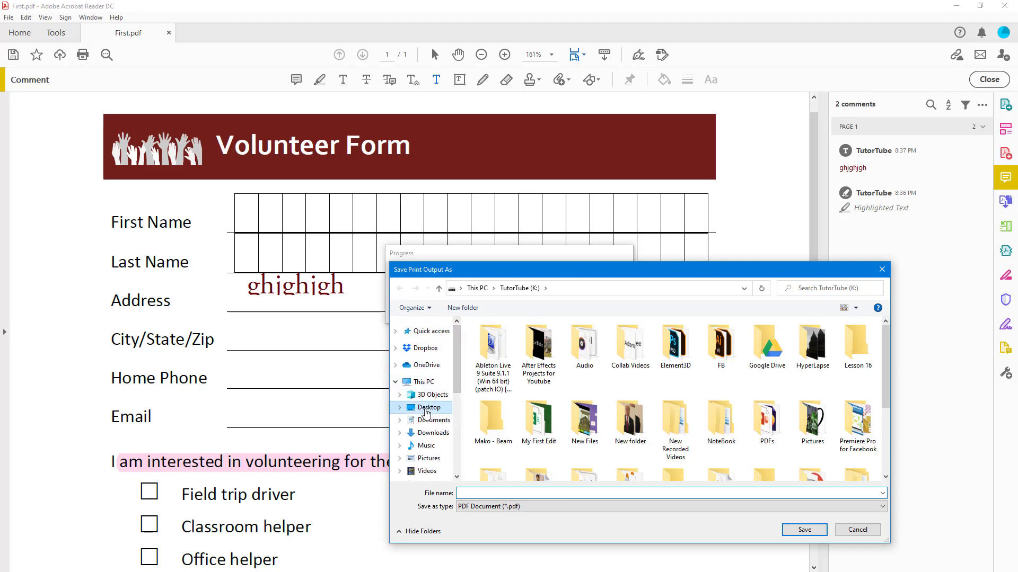
{"action": "left_click", "coordinate": [497, 493]}
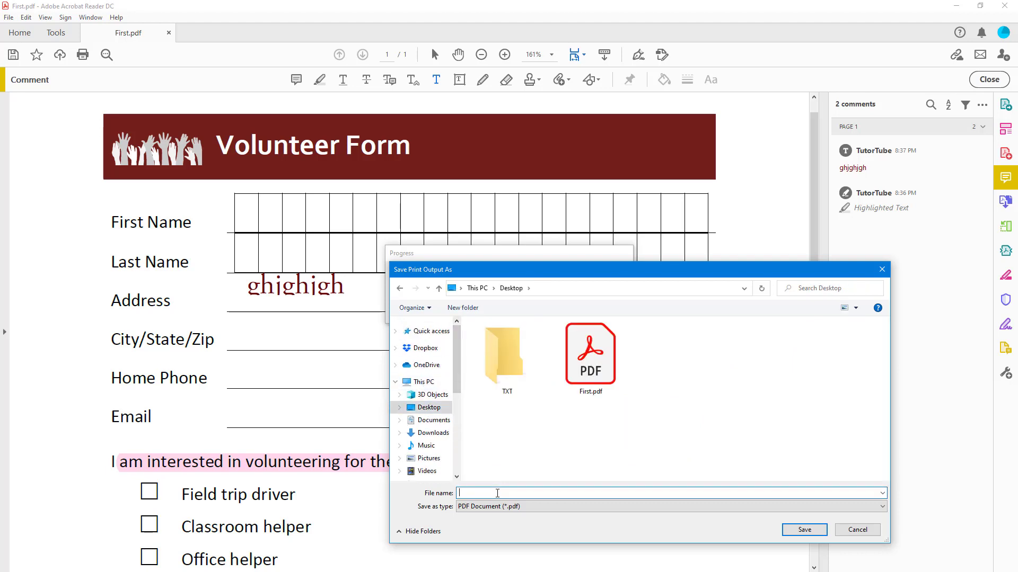
{"action": "type", "text": "ggjkj"}
{"action": "left_click", "coordinate": [804, 530]}
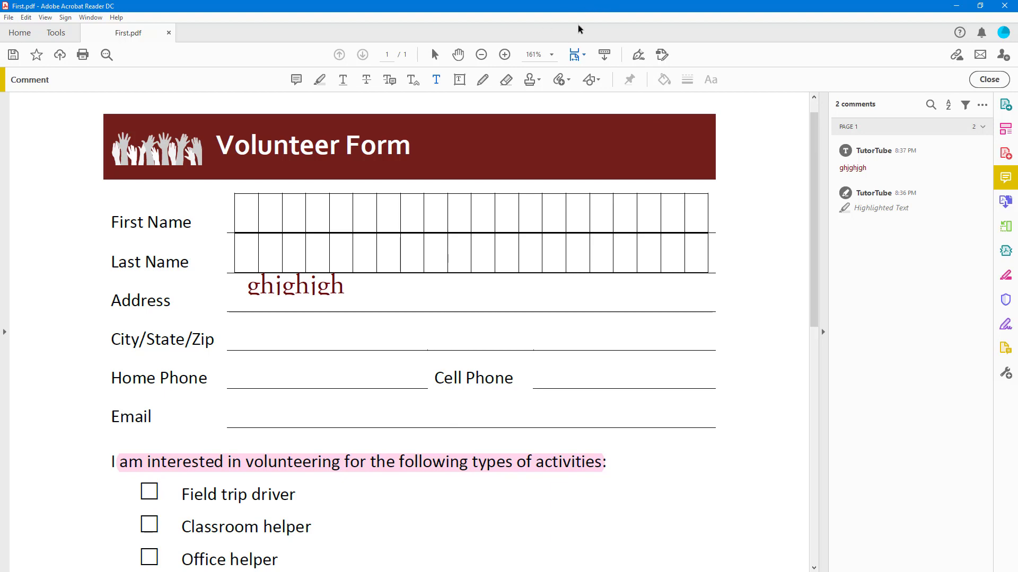
Open ggjkj.pdf from the desktop, then switch to First.pdf and back to compare them
{"action": "left_click_drag", "start_coordinate": [574, 6], "coordinate": [631, 91]}
{"action": "double_click", "coordinate": [18, 233]}
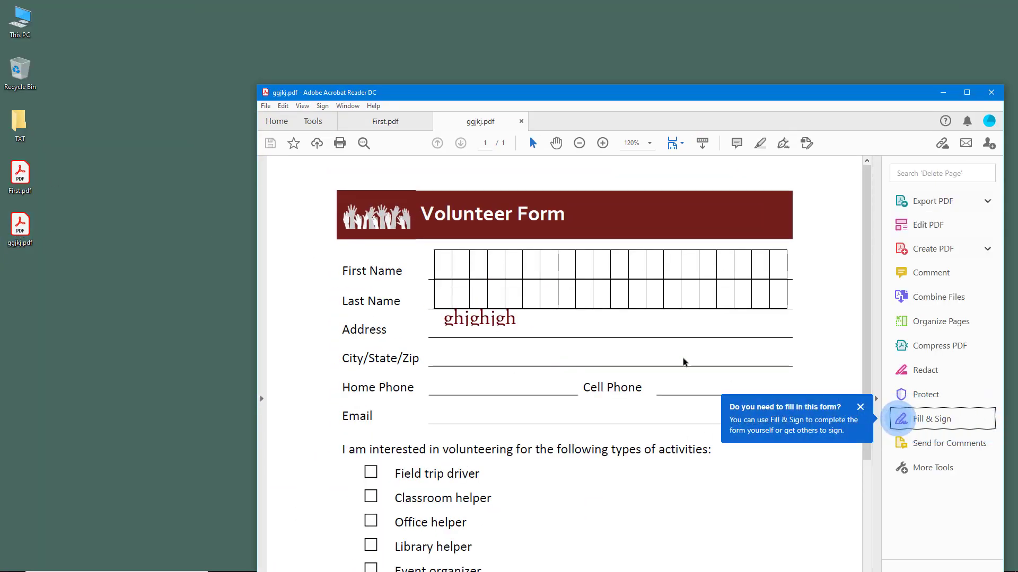
{"action": "left_click", "coordinate": [380, 127]}
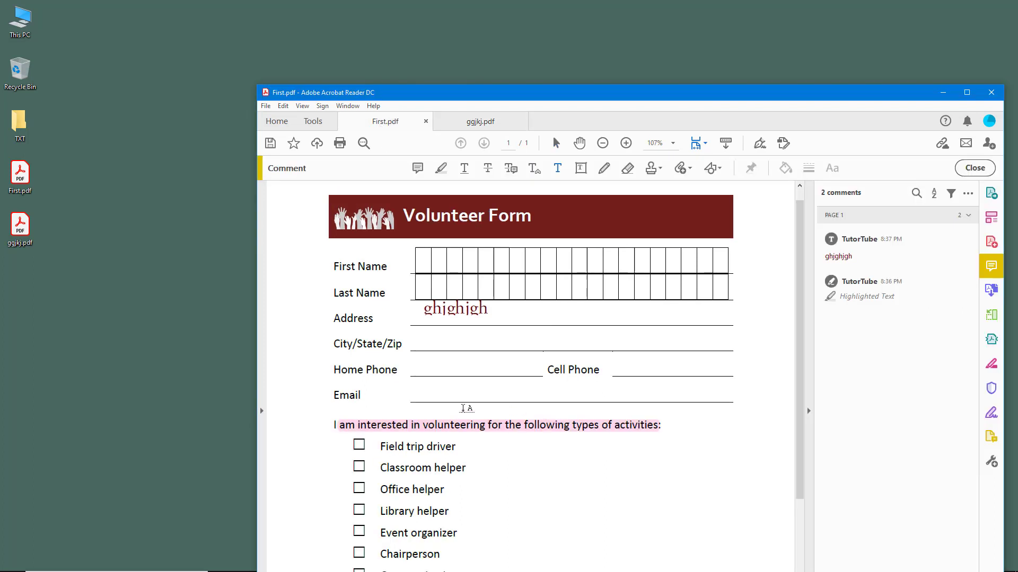
{"action": "left_click", "coordinate": [477, 123]}
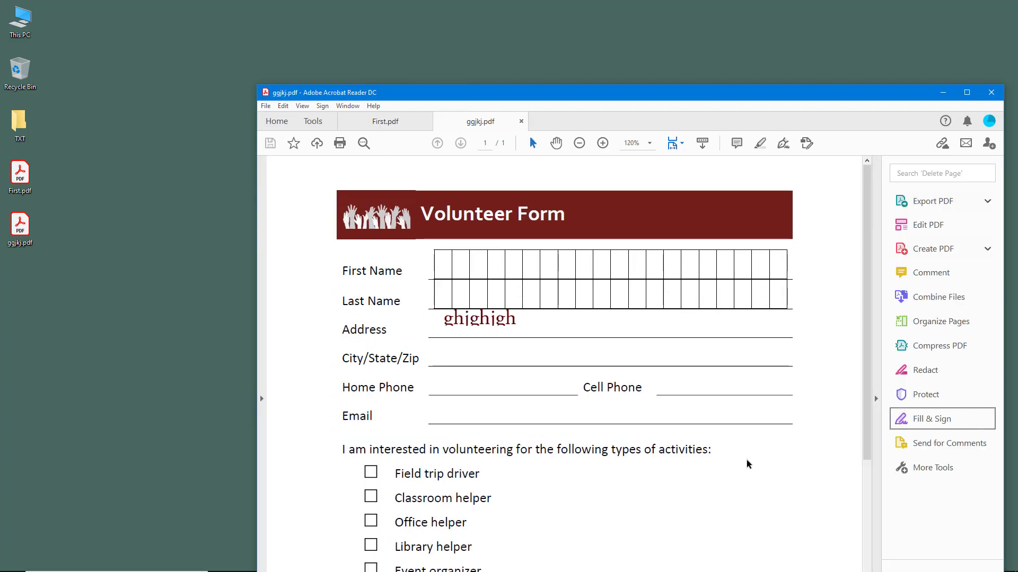